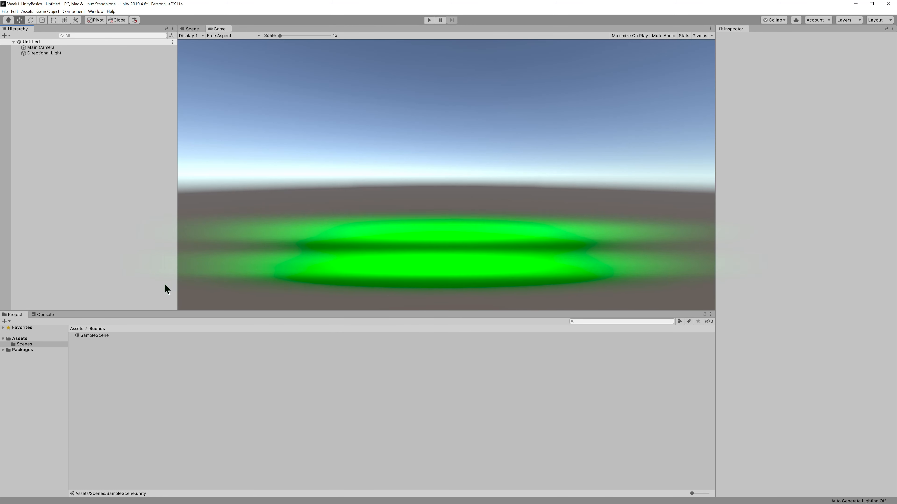
{"action": "left_click", "coordinate": [6, 12]}
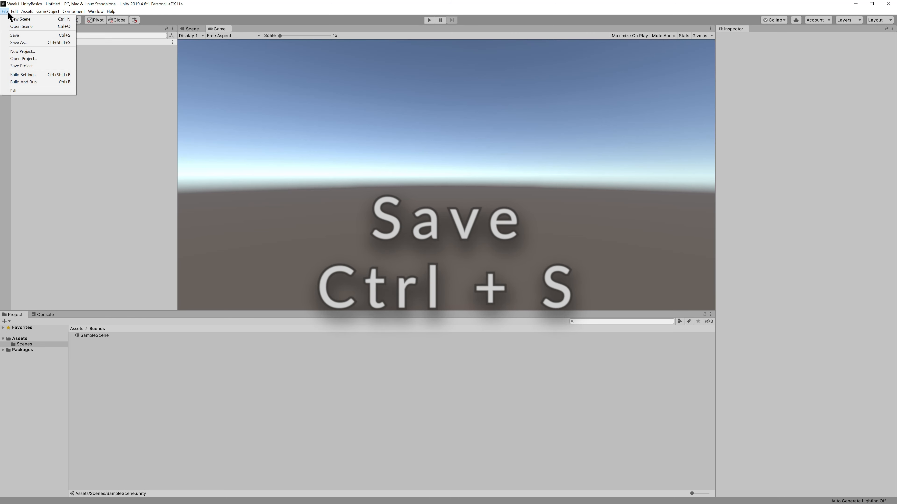
{"action": "left_click", "coordinate": [159, 273]}
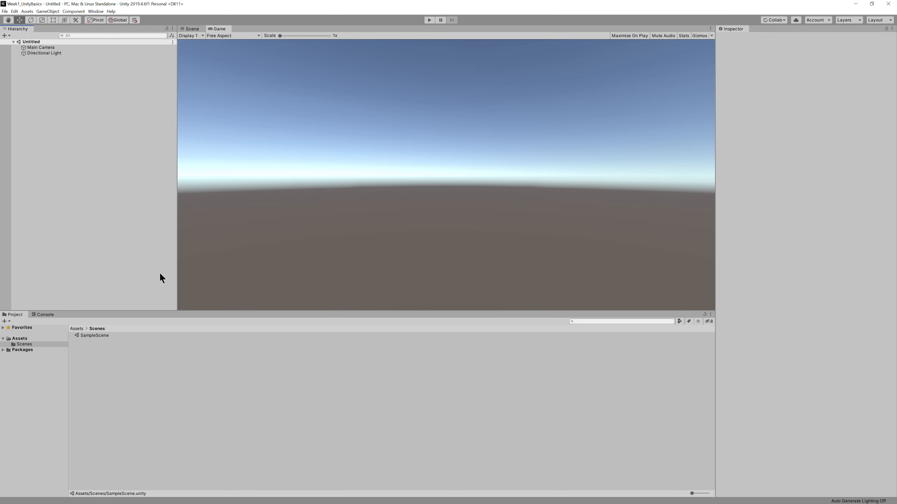
Create a scene named MyNewScene in the Scenes folder and duplicate SampleScene.
{"action": "right_click", "coordinate": [112, 354]}
{"action": "mouse_move", "coordinate": [160, 199]}
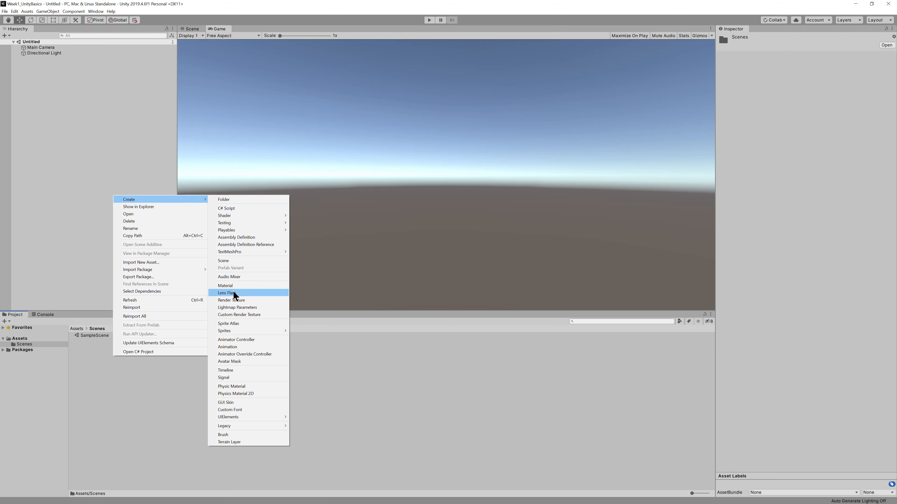
{"action": "left_click", "coordinate": [226, 261]}
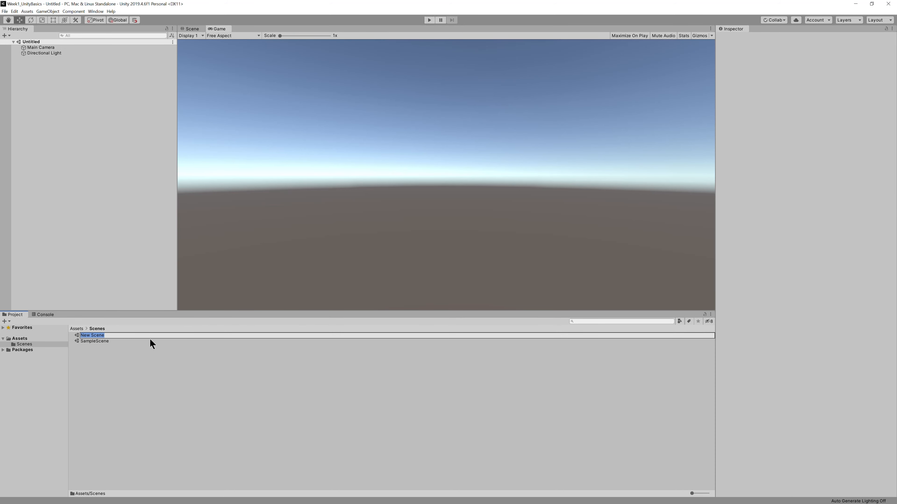
{"action": "type", "text": "MyNewScene"}
{"action": "key", "text": "Return"}
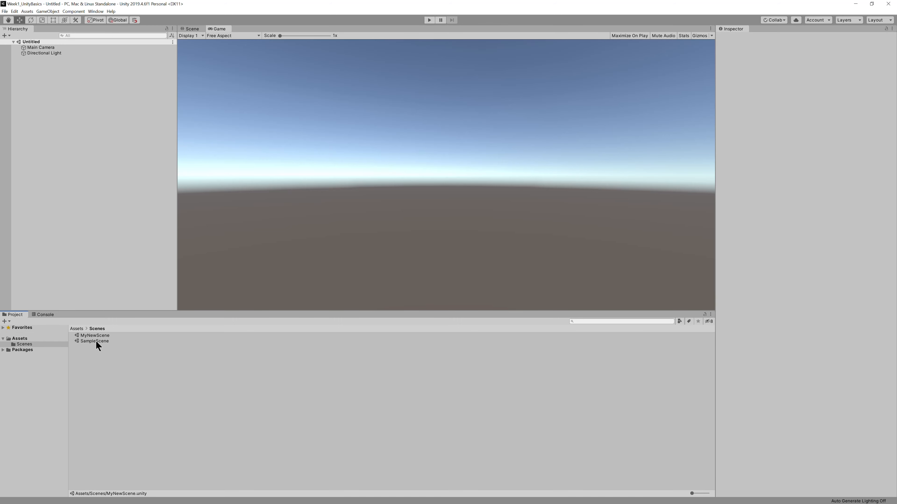
{"action": "left_click", "coordinate": [104, 339]}
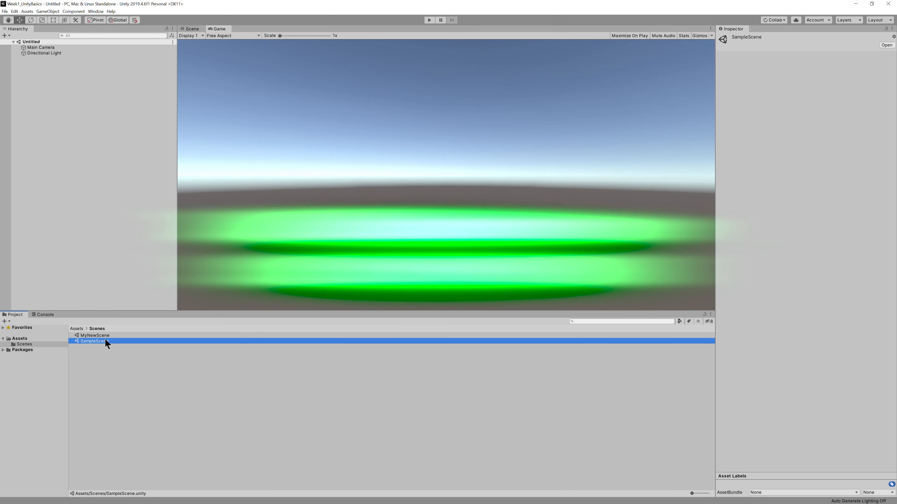
{"action": "key", "text": "ctrl+d"}
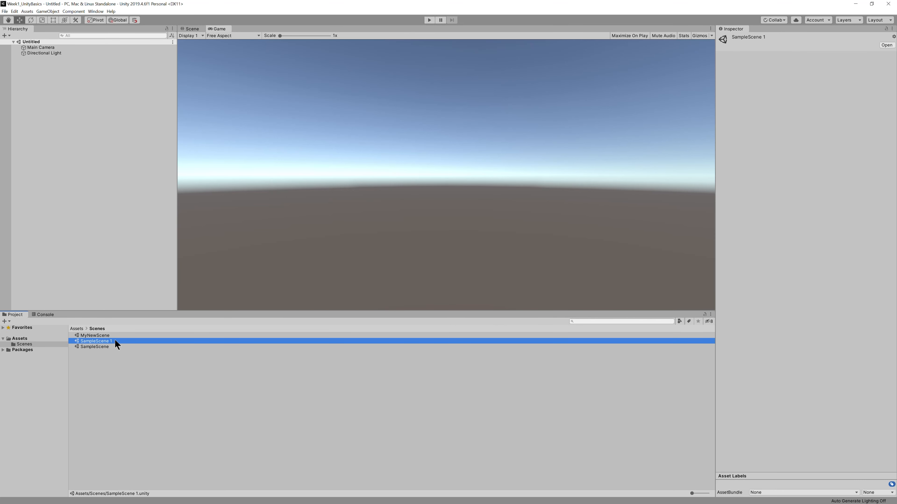
Delete MyNewScene and the SampleScene 1 copy from the Scenes folder.
{"action": "left_click", "coordinate": [108, 334], "text": "ctrl"}
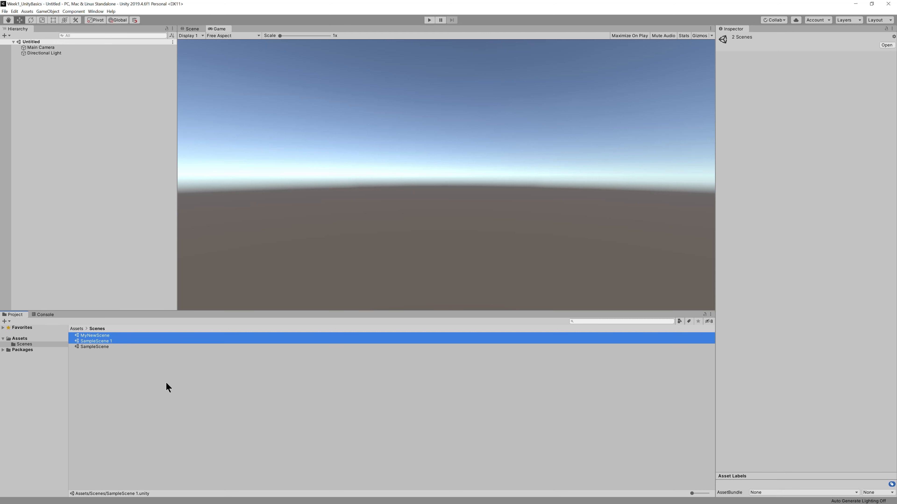
{"action": "key", "text": "Delete"}
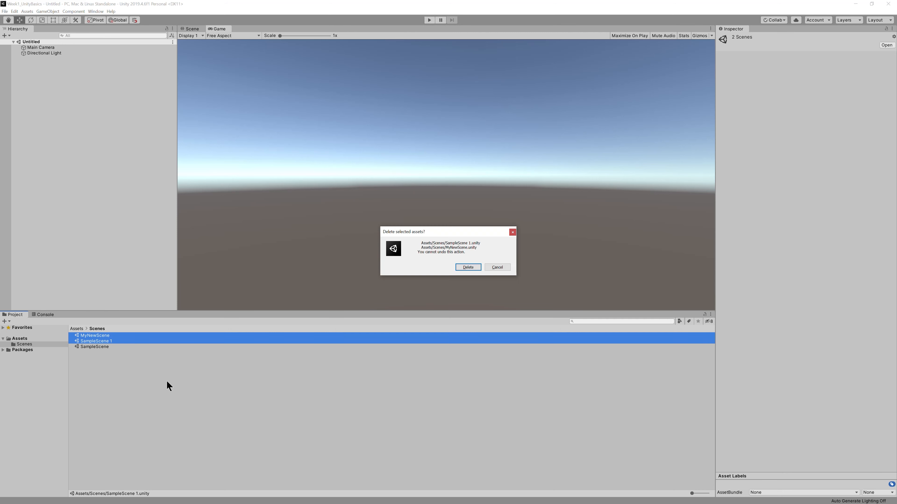
{"action": "left_click", "coordinate": [465, 267]}
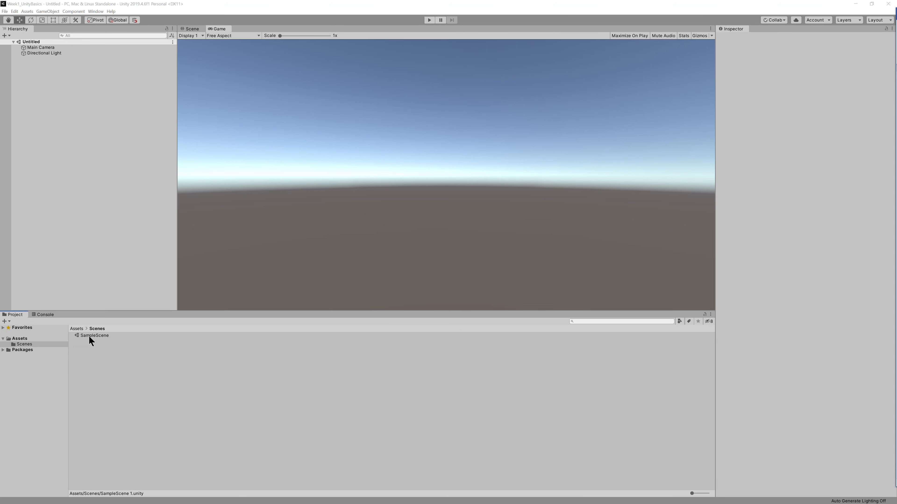
Open SampleScene from the Scenes folder and load SampleScene.unity again through the Open Scene file dialog.
{"action": "double_click", "coordinate": [89, 335]}
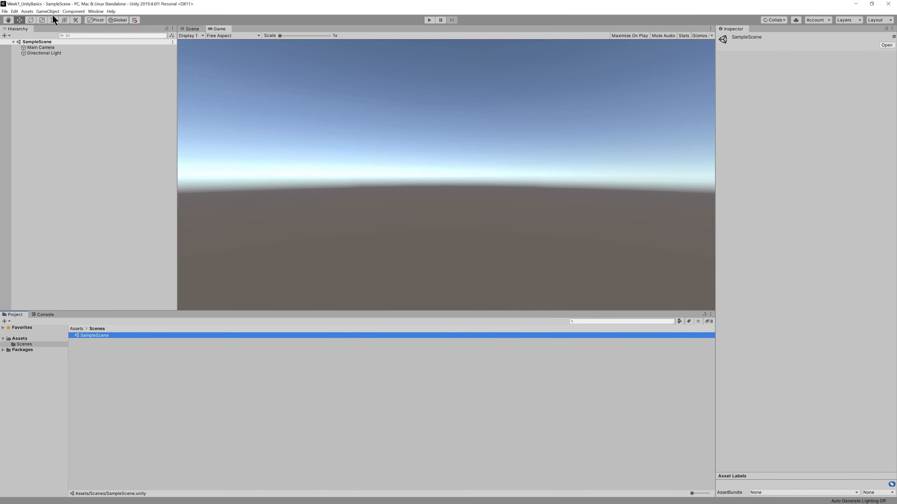
{"action": "left_click", "coordinate": [4, 13]}
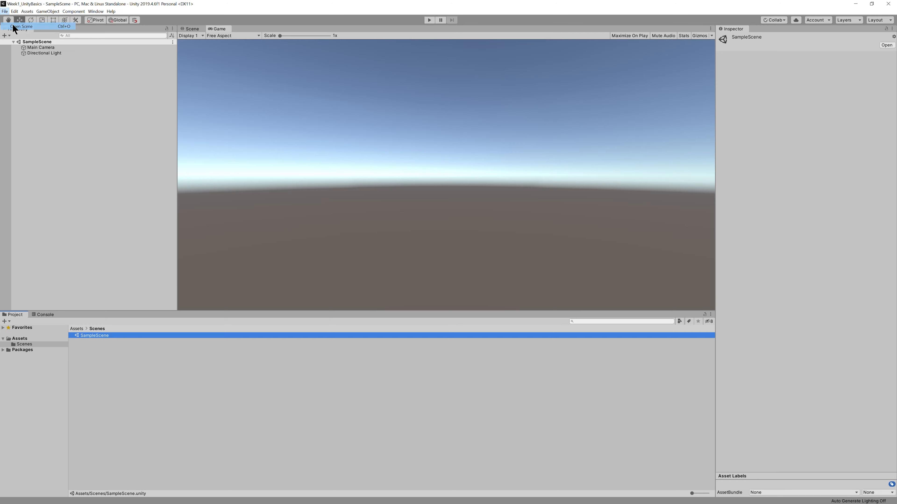
{"action": "left_click", "coordinate": [21, 26]}
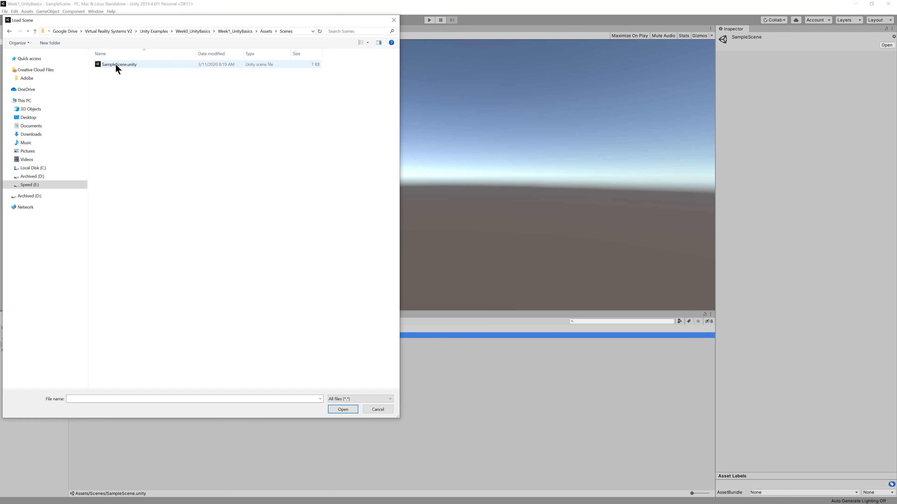
{"action": "double_click", "coordinate": [116, 65]}
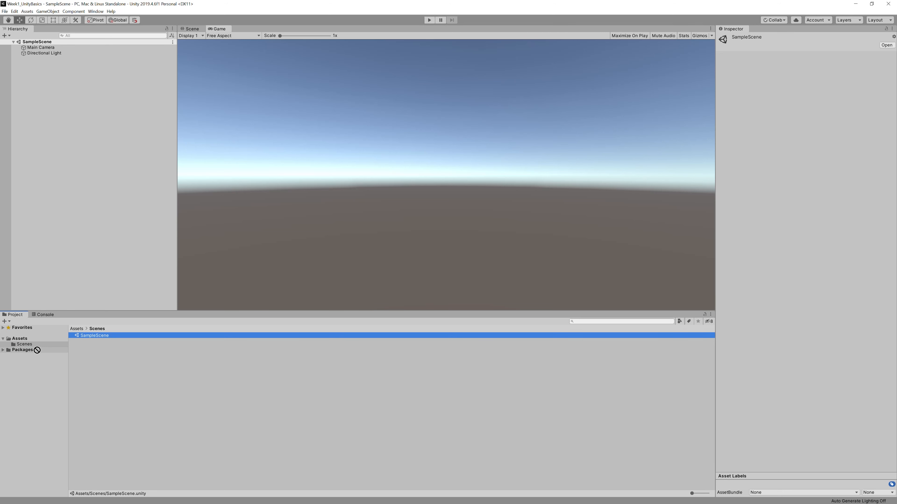
Move SampleScene out to the main Assets folder and back into the Scenes folder.
{"action": "left_click", "coordinate": [21, 339]}
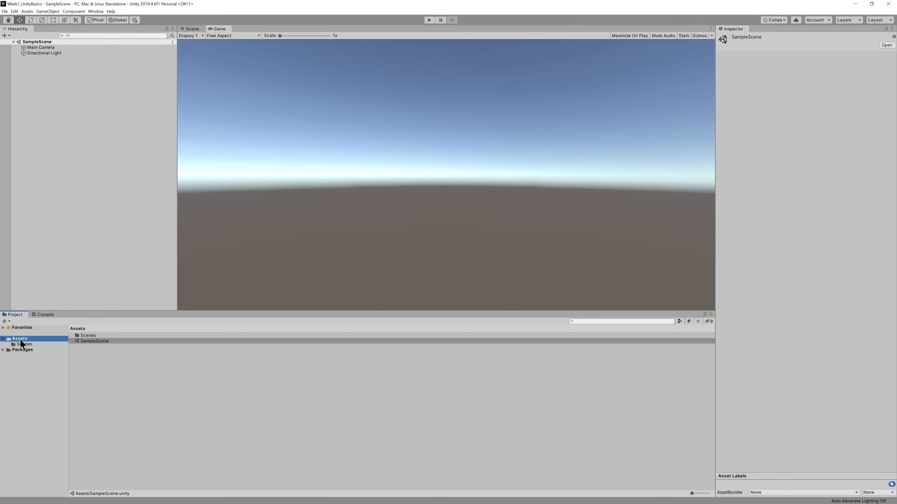
{"action": "left_click_drag", "start_coordinate": [82, 340], "coordinate": [25, 343]}
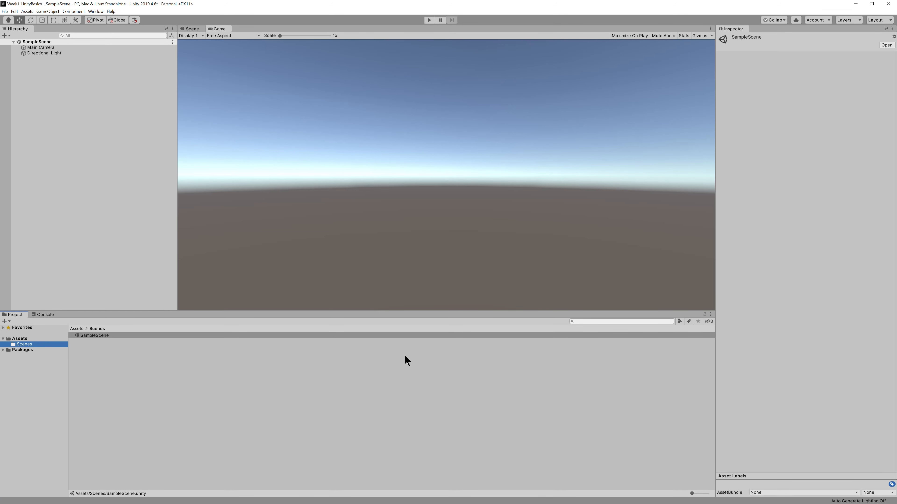
Select the Main Camera and Directional Light alternately from the hierarchy and scene view, and box-select both, to examine their properties.
{"action": "left_click", "coordinate": [46, 49]}
{"action": "left_click", "coordinate": [46, 52]}
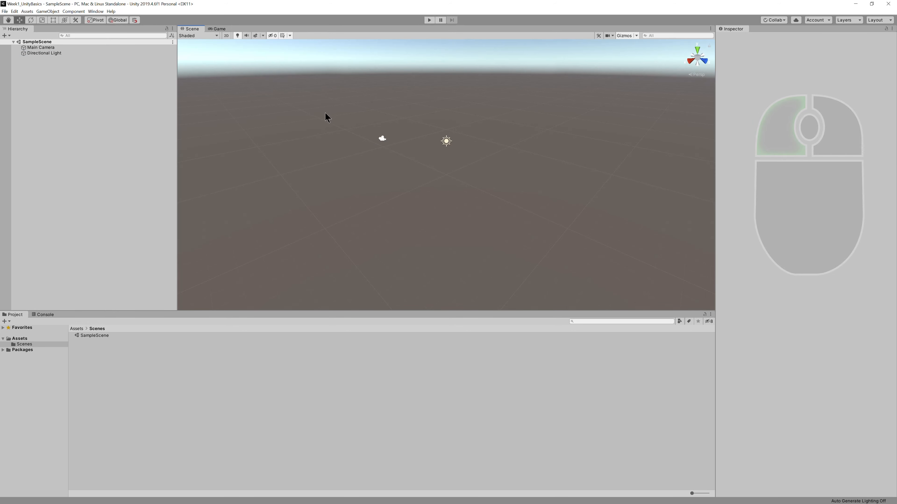
{"action": "left_click", "coordinate": [326, 114]}
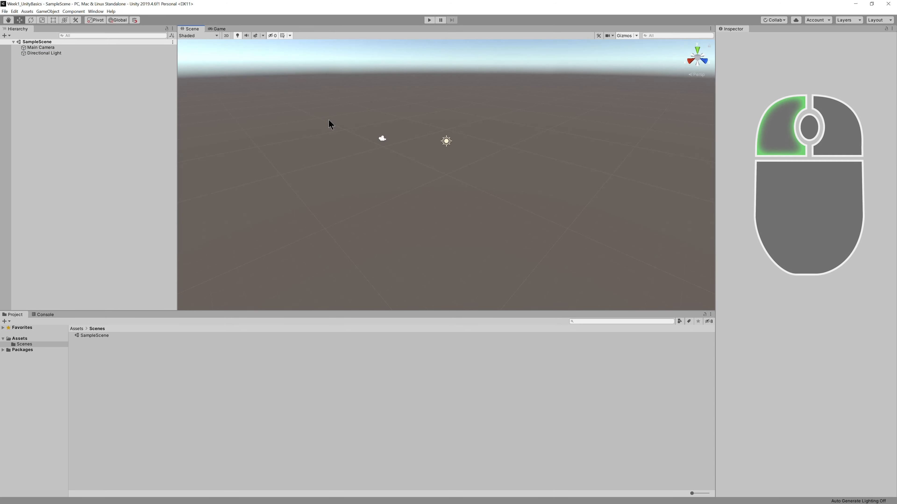
{"action": "left_click", "coordinate": [384, 139]}
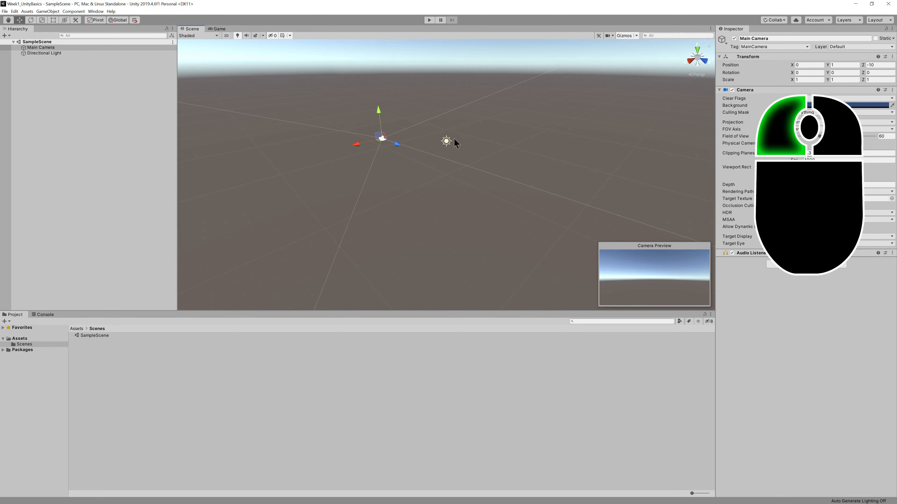
{"action": "left_click", "coordinate": [447, 142]}
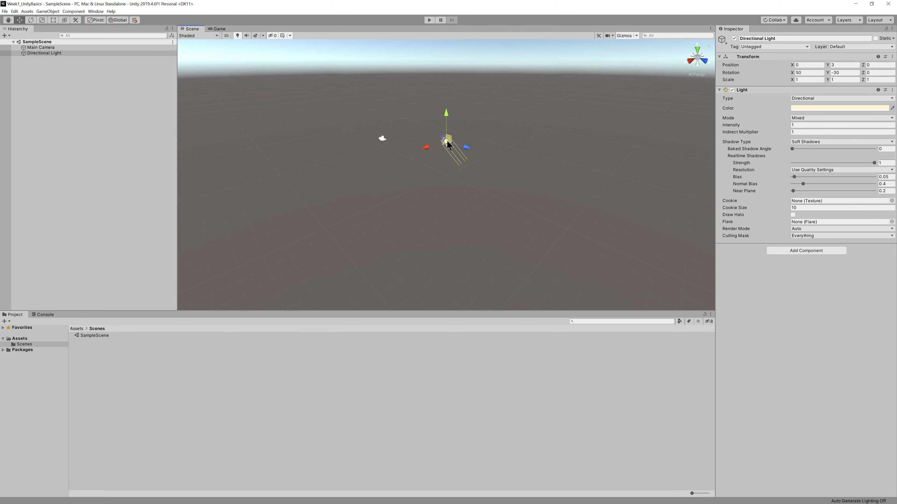
{"action": "left_click", "coordinate": [57, 47]}
{"action": "left_click", "coordinate": [55, 52]}
{"action": "left_click", "coordinate": [53, 47]}
{"action": "left_click", "coordinate": [54, 53]}
{"action": "left_click_drag", "start_coordinate": [333, 98], "coordinate": [567, 214]}
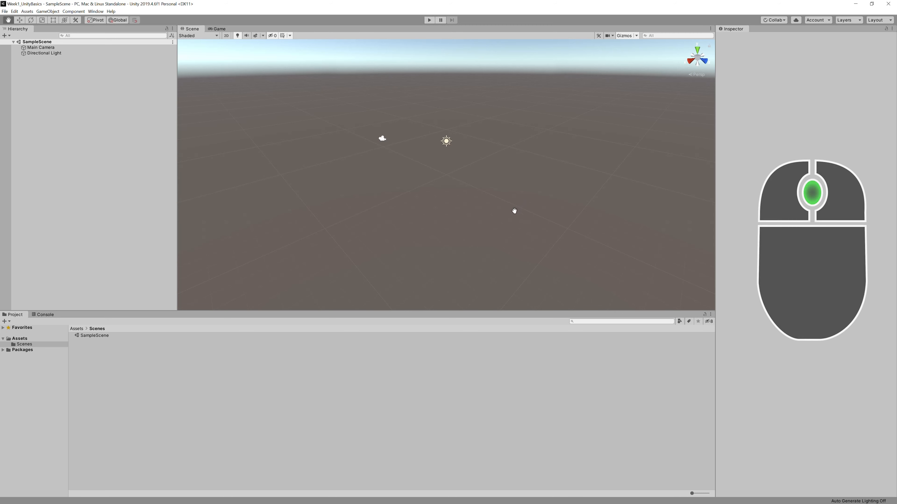
Pan, zoom in and orbit the scene view around the camera and the light.
{"action": "middle_click_drag", "start_coordinate": [520, 171], "coordinate": [511, 195]}
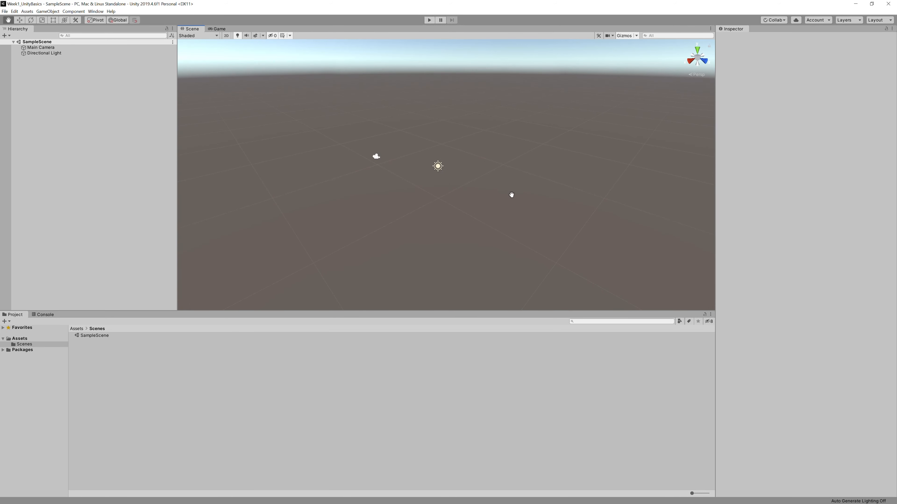
{"action": "scroll", "coordinate": [508, 201], "scroll_direction": "up", "scroll_amount": 3}
{"action": "scroll", "coordinate": [507, 199], "scroll_direction": "up", "scroll_amount": 2}
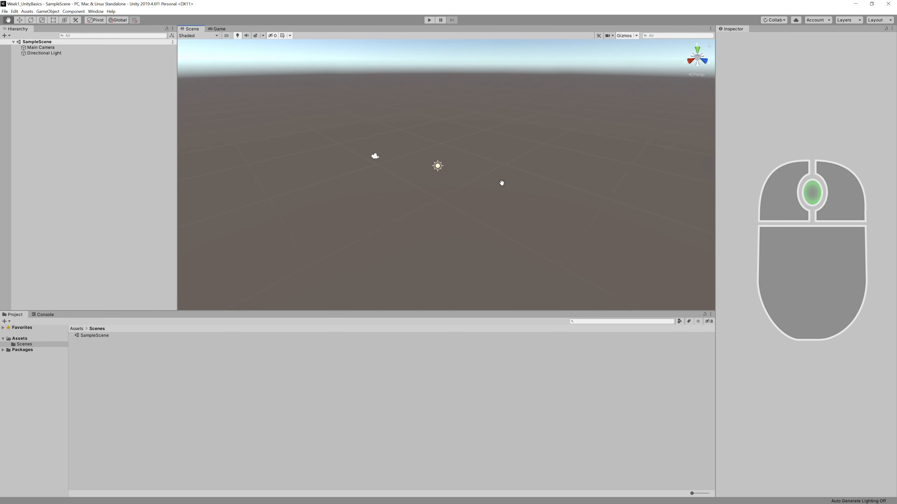
{"action": "scroll", "coordinate": [501, 168], "scroll_direction": "up", "scroll_amount": 1}
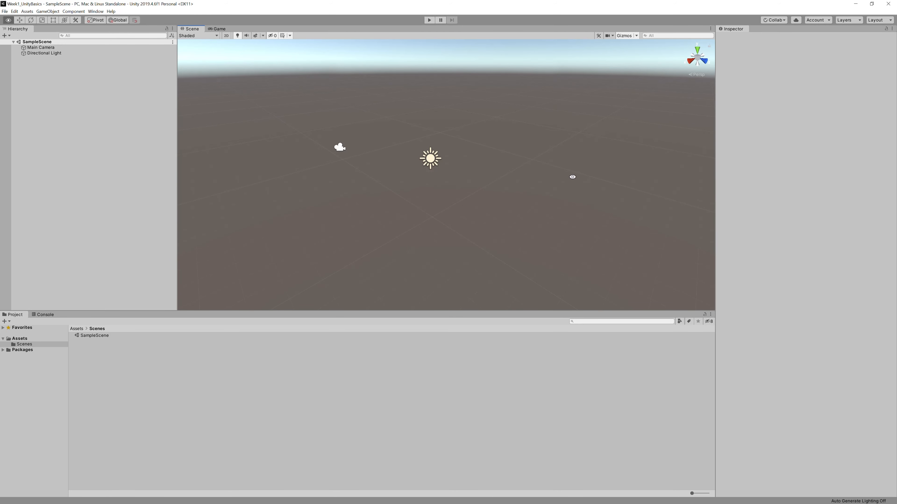
{"action": "right_click_drag", "start_coordinate": [530, 120], "coordinate": [473, 215], "text": "alt"}
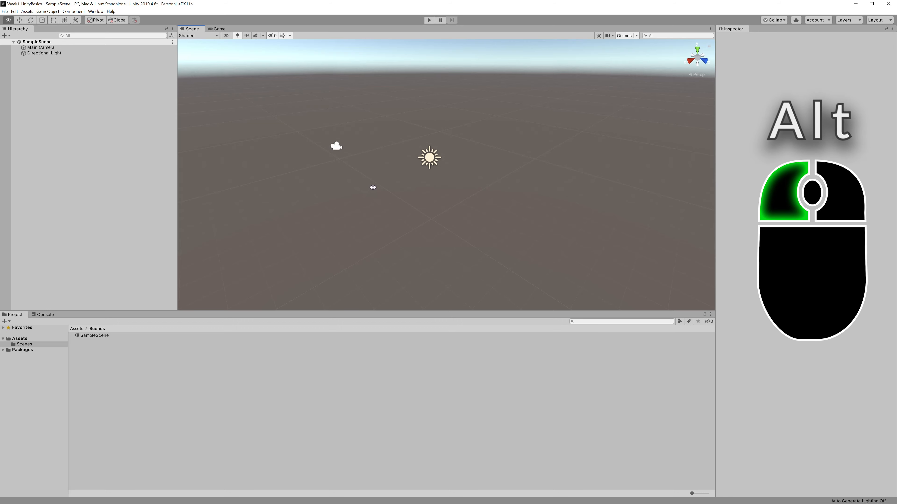
{"action": "left_click_drag", "start_coordinate": [351, 183], "coordinate": [459, 203], "text": "alt"}
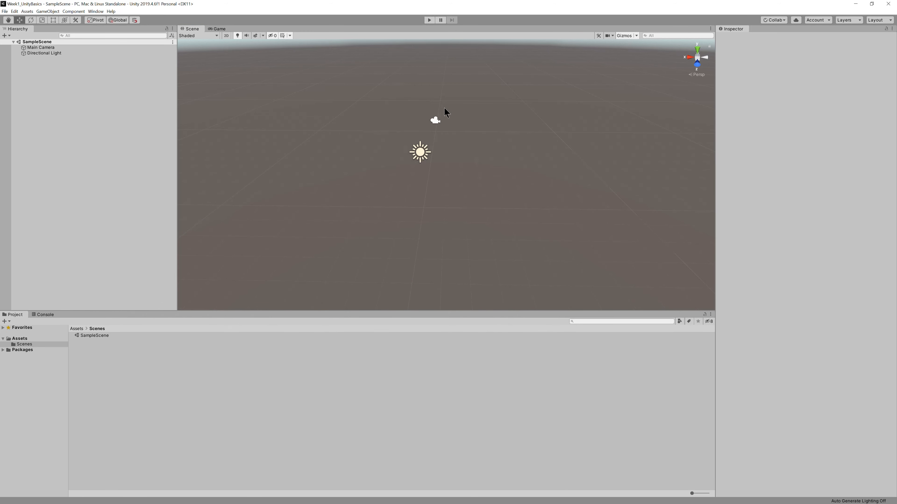
Select the Directional Light in the scene view and focus the view on it.
{"action": "left_click", "coordinate": [436, 118]}
{"action": "left_click", "coordinate": [422, 145]}
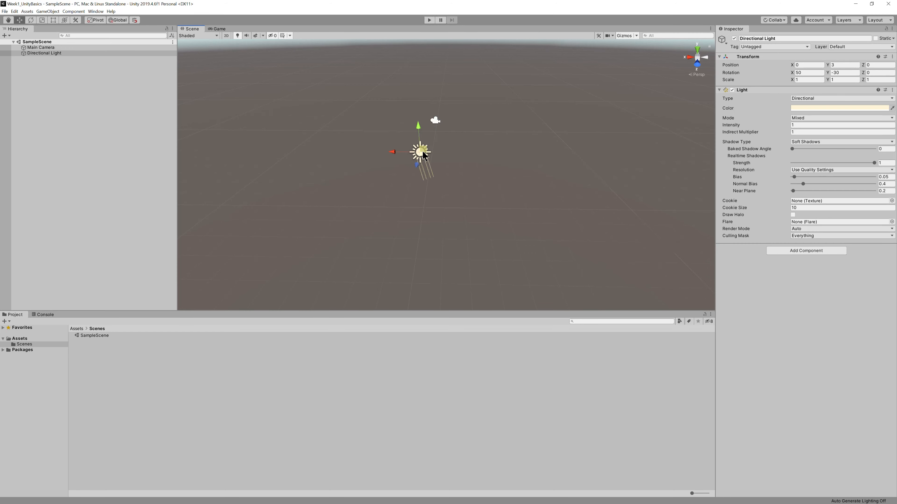
{"action": "key", "text": "f"}
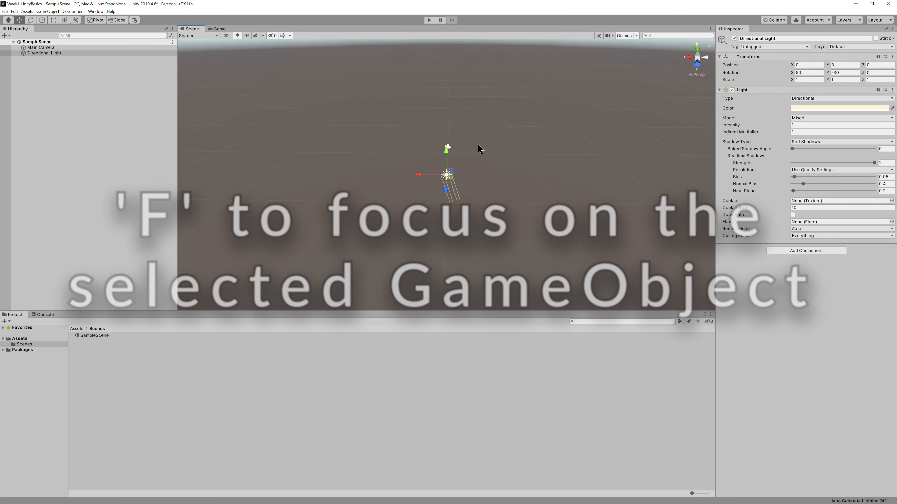
Navigate away from the objects, and focus the scene view on the Main Camera and on the Directional Light.
{"action": "left_click", "coordinate": [423, 191]}
{"action": "left_click_drag", "start_coordinate": [360, 192], "coordinate": [617, 169], "text": "alt"}
{"action": "middle_click_drag", "start_coordinate": [617, 168], "coordinate": [336, 192]}
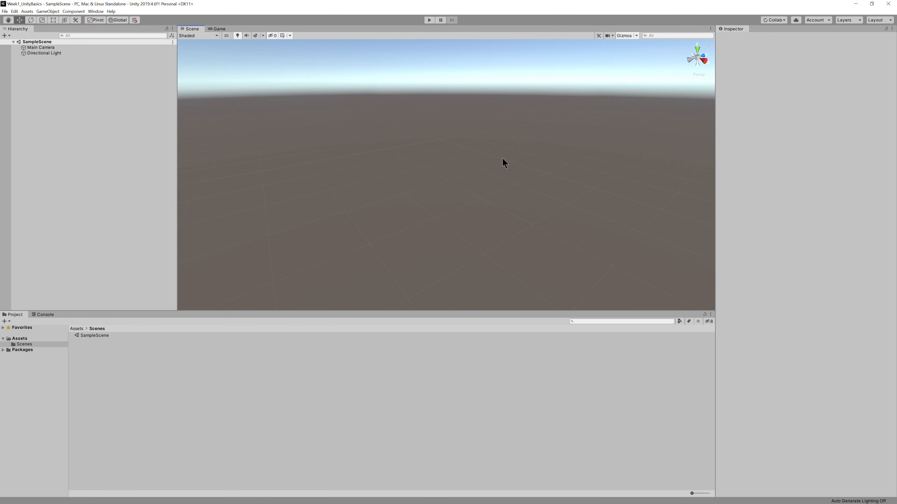
{"action": "left_click", "coordinate": [41, 47]}
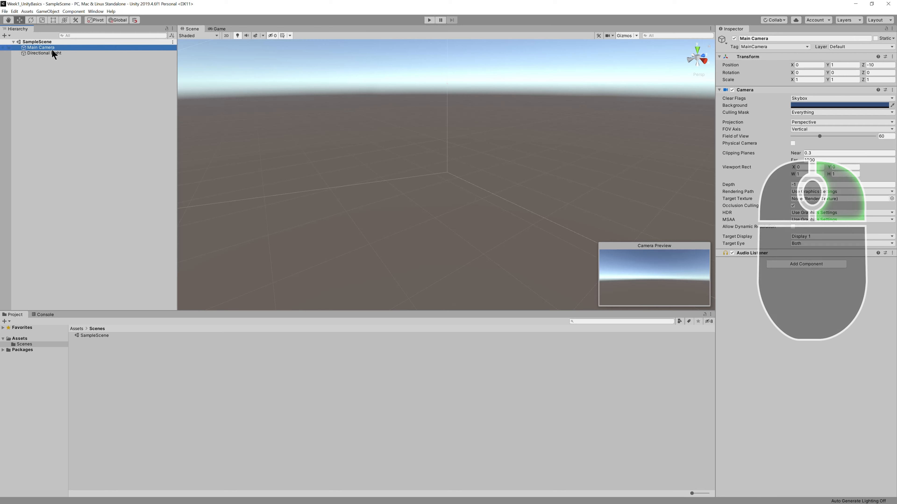
{"action": "right_click", "coordinate": [362, 102]}
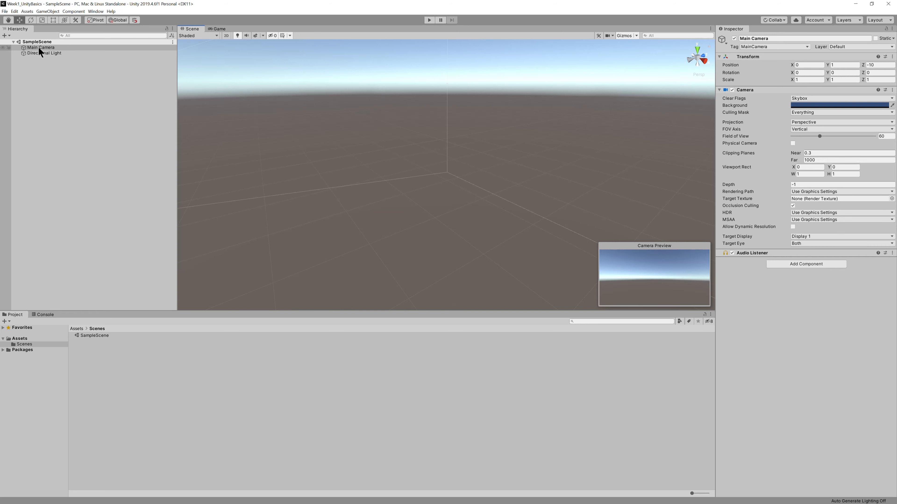
{"action": "key", "text": "f"}
{"action": "double_click", "coordinate": [44, 53]}
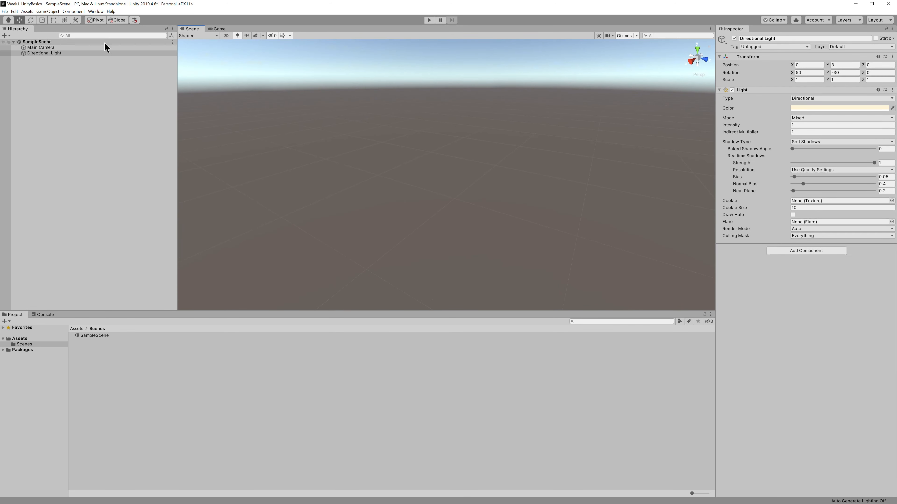
Select the Main Camera from the hierarchy to examine its preview and properties.
{"action": "left_click", "coordinate": [45, 47]}
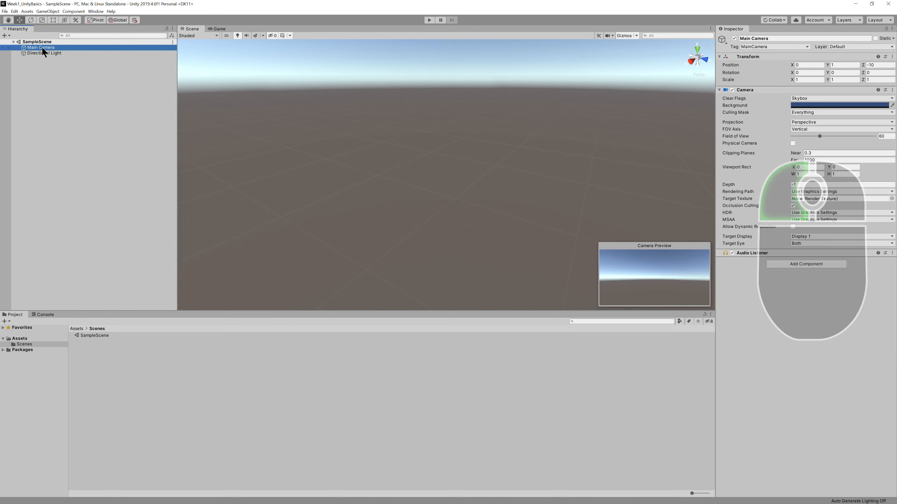
{"action": "left_click", "coordinate": [373, 106]}
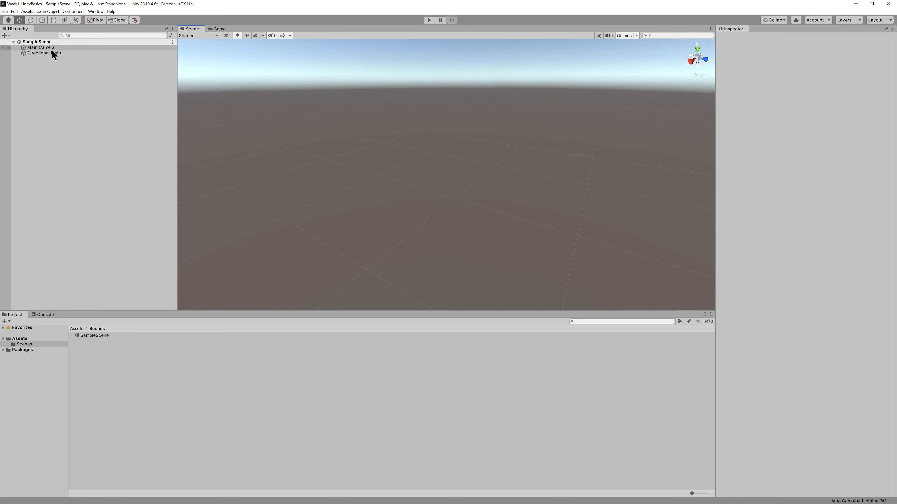
{"action": "left_click", "coordinate": [43, 46]}
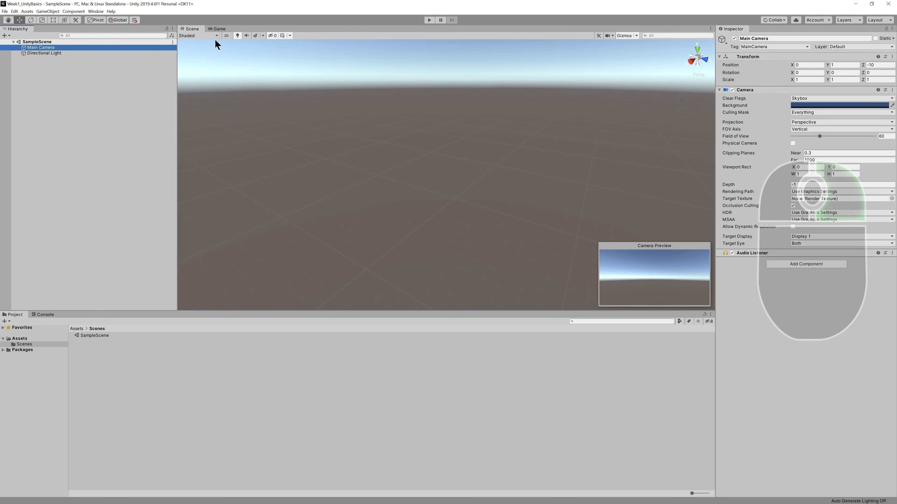
Focus the scene view on the selected Main Camera.
{"action": "right_click", "coordinate": [293, 87]}
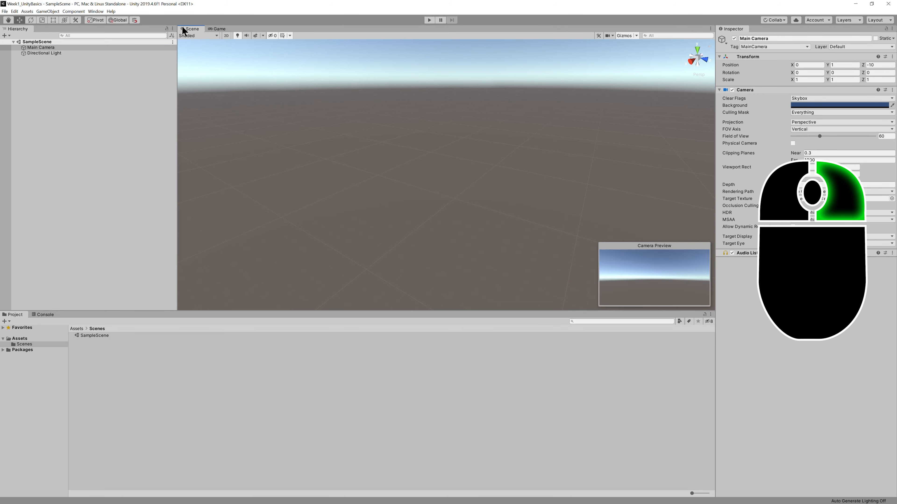
{"action": "key", "text": "f"}
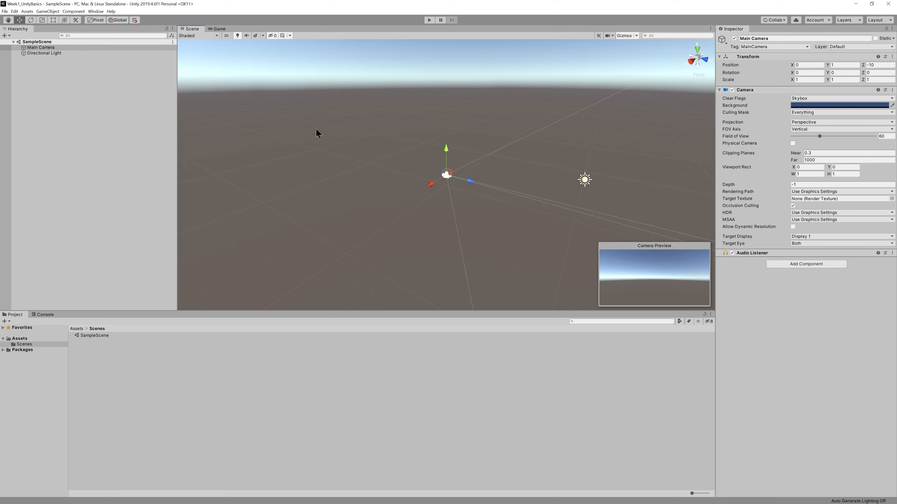
{"action": "left_click", "coordinate": [14, 11]}
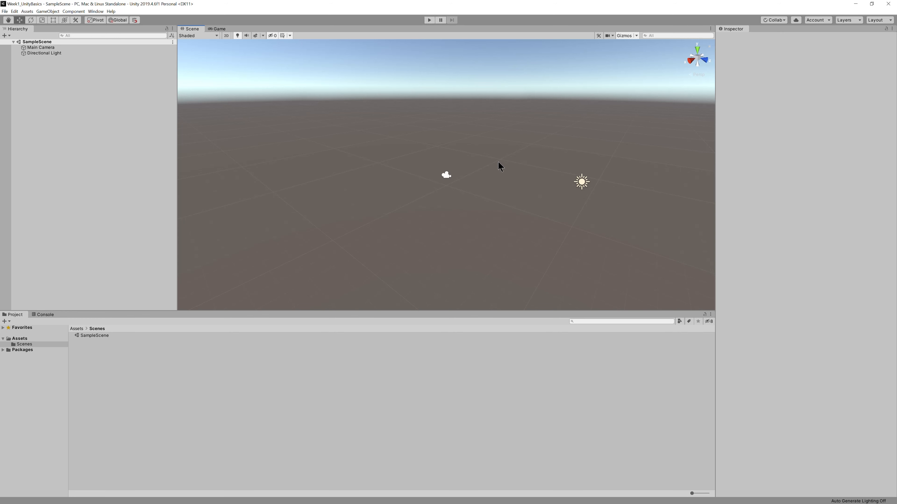
Look around and fly through the scene forward, backward and sideways, including a faster backward movement.
{"action": "right_click_drag", "start_coordinate": [503, 162], "coordinate": [558, 169]}
{"action": "key", "text": "w"}
{"action": "right_click_drag", "start_coordinate": [522, 164], "coordinate": [256, 138]}
{"action": "key", "text": "s"}
{"action": "key", "text": "d"}
{"action": "key", "text": "a"}
{"action": "key", "text": "d"}
{"action": "key", "text": "w"}
{"action": "key", "text": "w"}
{"action": "key", "text": "a"}
{"action": "key", "text": "shift+s"}
Select the Directional Light from the hierarchy, move sideways and backward through the scene, and clear the selection.
{"action": "double_click", "coordinate": [89, 53]}
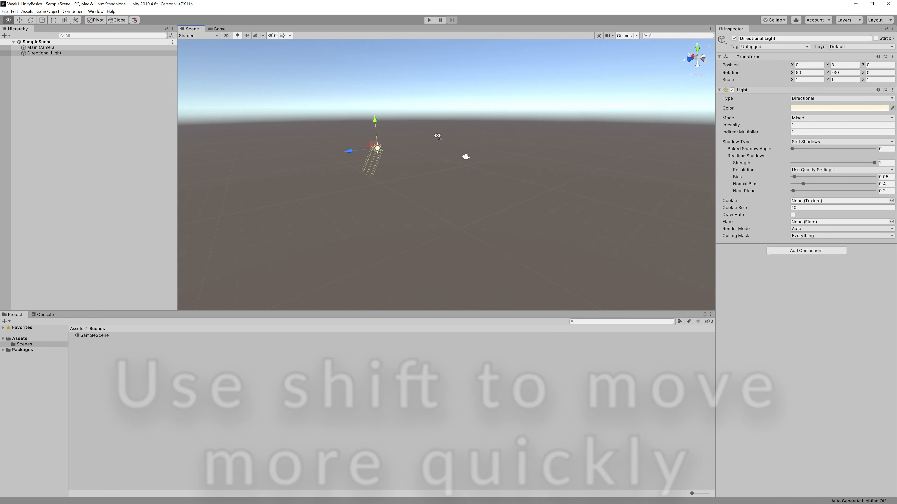
{"action": "key", "text": "Right"}
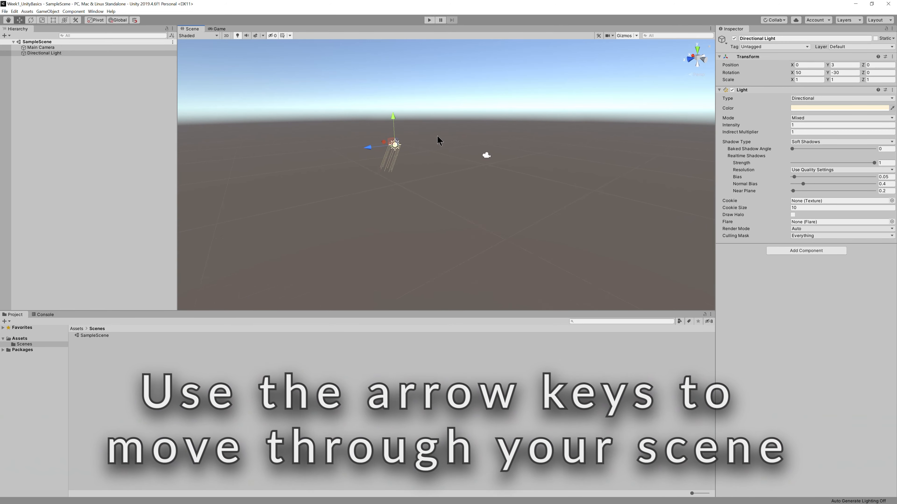
{"action": "key", "text": "Left"}
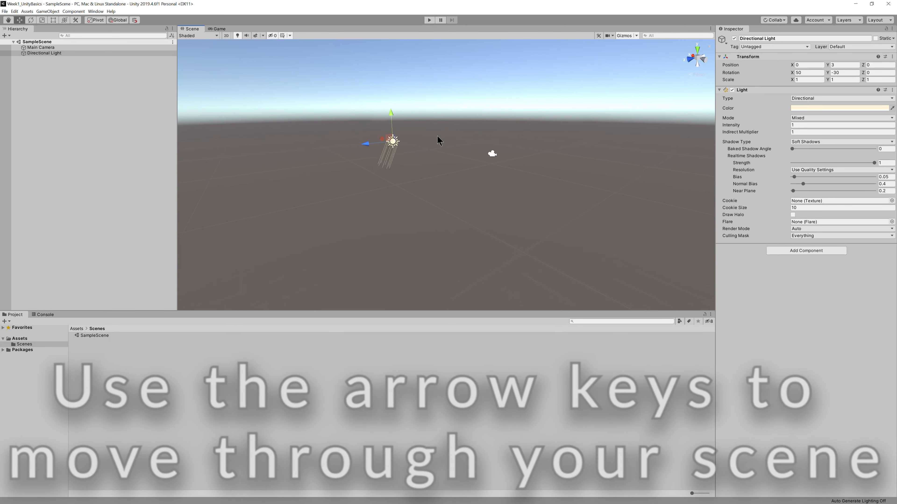
{"action": "key", "text": "Right"}
{"action": "key", "text": "Down"}
{"action": "left_click", "coordinate": [437, 135]}
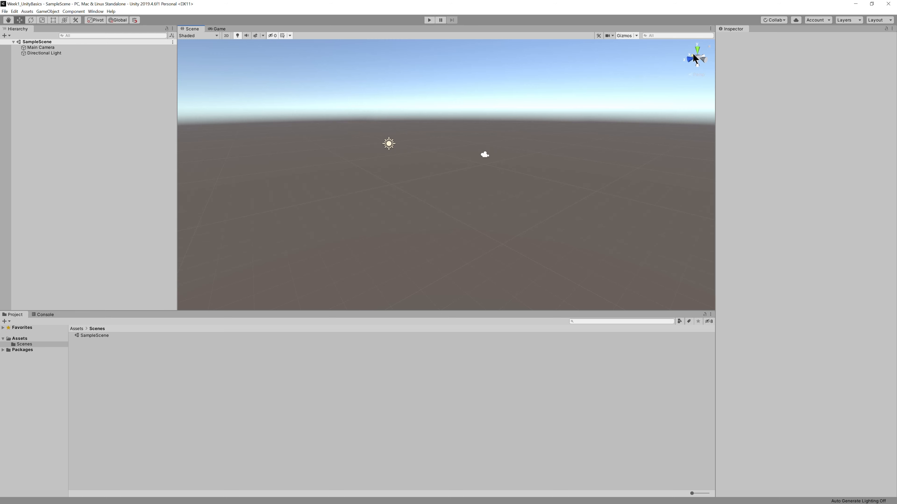
Toggle the scene view's projection and view the scene along its axes, including from the top and the back.
{"action": "left_click", "coordinate": [697, 74]}
{"action": "left_click", "coordinate": [698, 75]}
{"action": "left_click", "coordinate": [698, 52]}
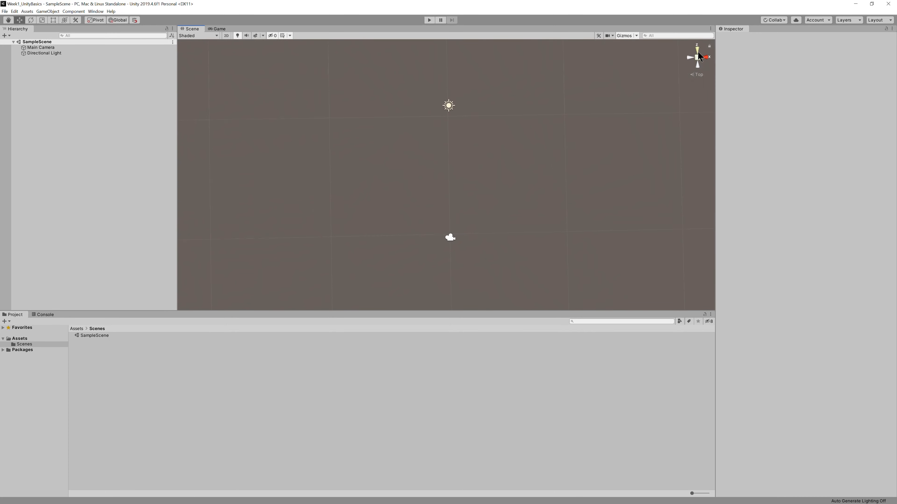
{"action": "left_click", "coordinate": [697, 61]}
{"action": "left_click", "coordinate": [691, 57]}
{"action": "left_click", "coordinate": [690, 57]}
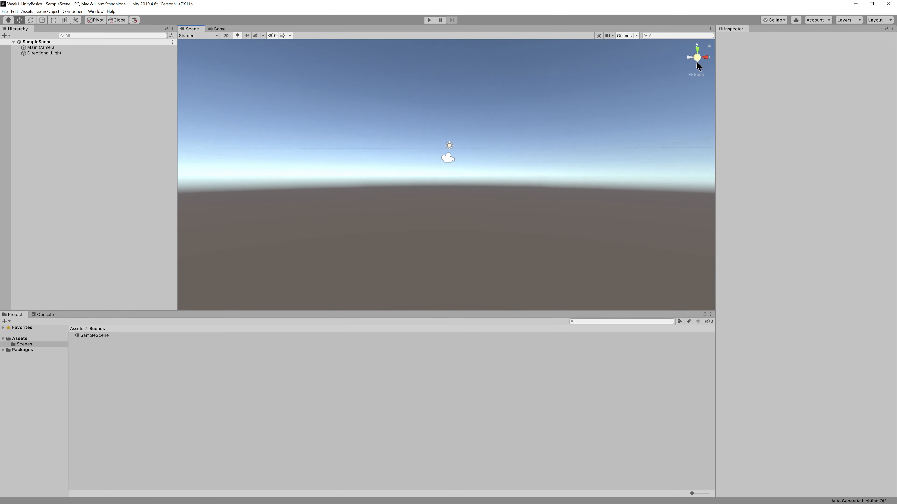
{"action": "left_click", "coordinate": [697, 64]}
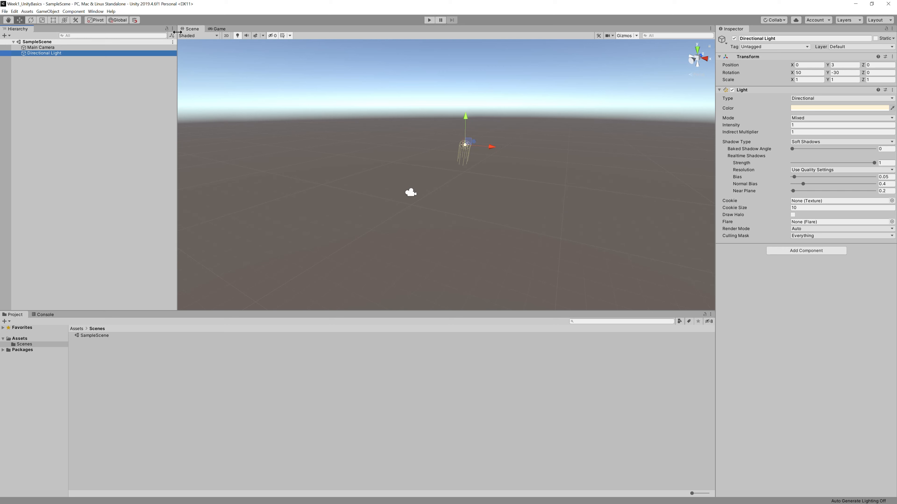
{"action": "left_click", "coordinate": [203, 36]}
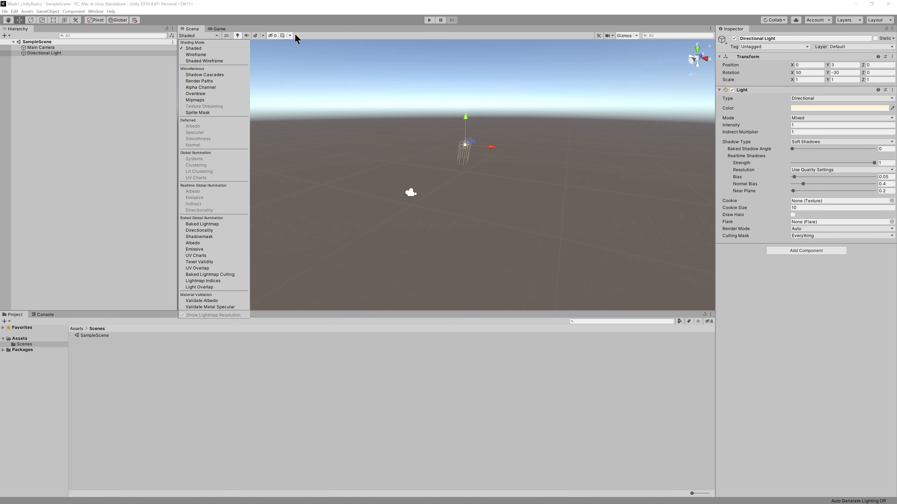
{"action": "left_click", "coordinate": [310, 36]}
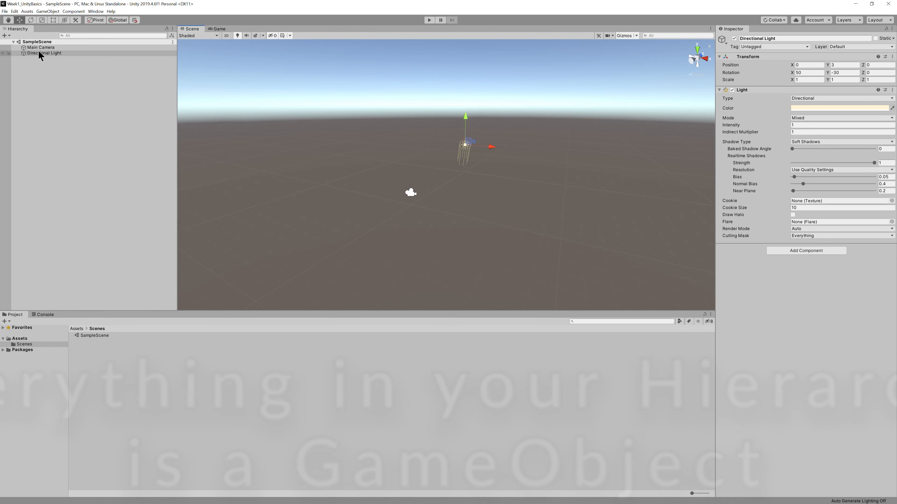
Select the Main Camera and the Directional Light in the hierarchy to examine their properties.
{"action": "left_click", "coordinate": [38, 48]}
{"action": "left_click", "coordinate": [38, 51]}
{"action": "left_click", "coordinate": [37, 47]}
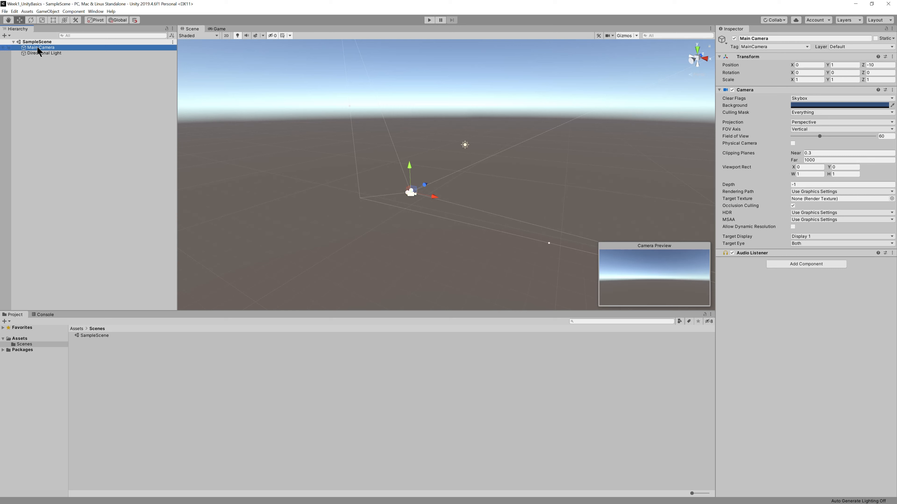
Create an empty GameObject at the top level of SampleScene.
{"action": "left_click", "coordinate": [66, 81]}
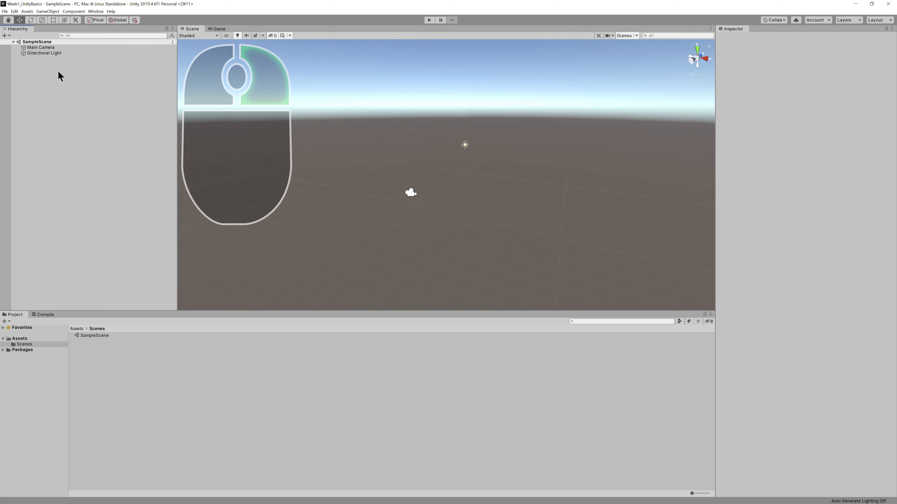
{"action": "right_click", "coordinate": [58, 72]}
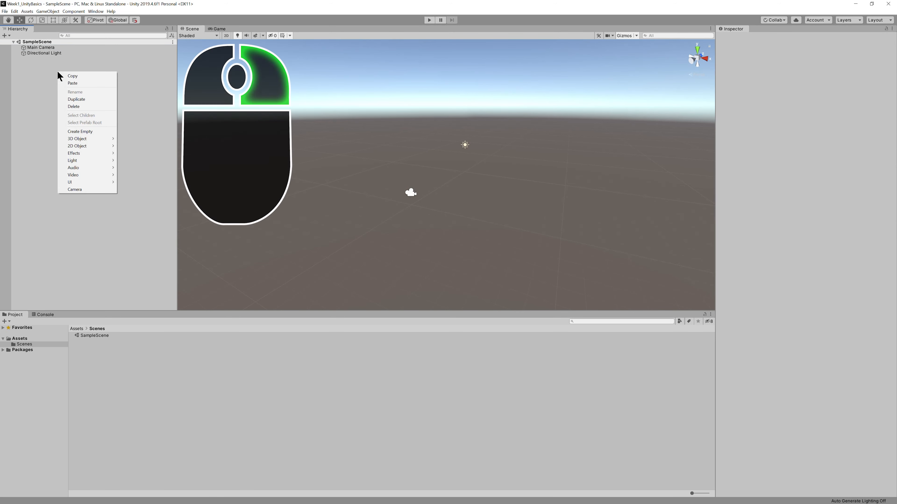
{"action": "left_click", "coordinate": [81, 131]}
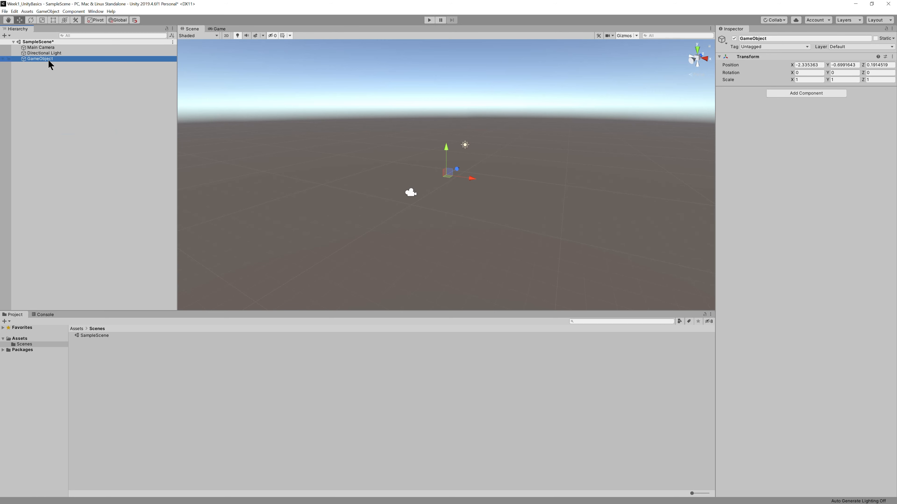
Make the Directional Light and the Main Camera children of the empty GameObject and collapse it in the hierarchy.
{"action": "left_click", "coordinate": [47, 53]}
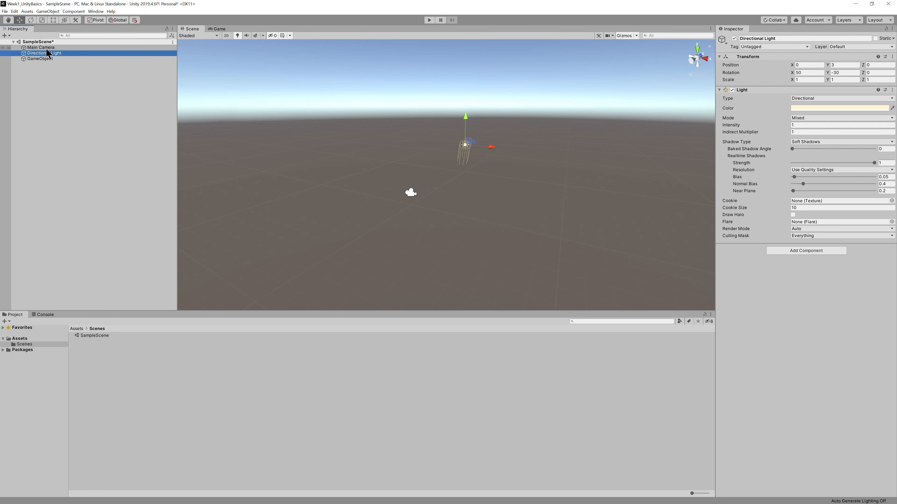
{"action": "left_click", "coordinate": [46, 48]}
{"action": "left_click", "coordinate": [57, 53]}
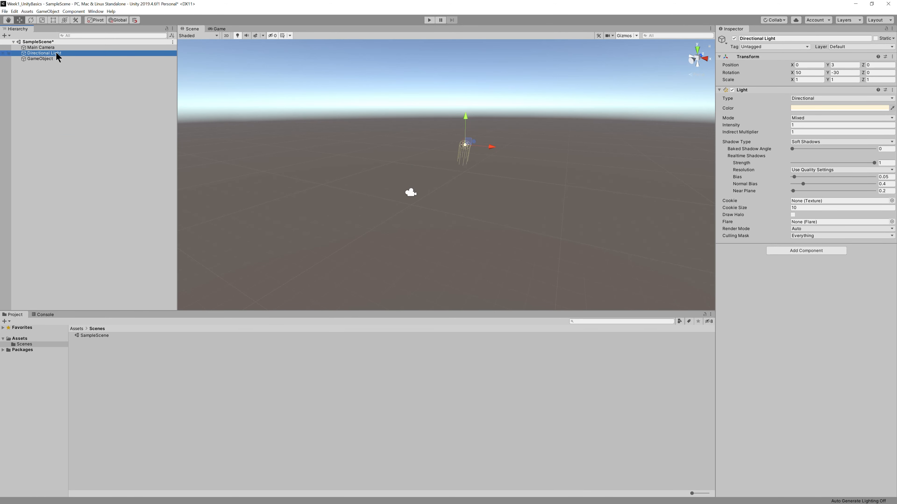
{"action": "left_click_drag", "start_coordinate": [56, 53], "coordinate": [49, 60]}
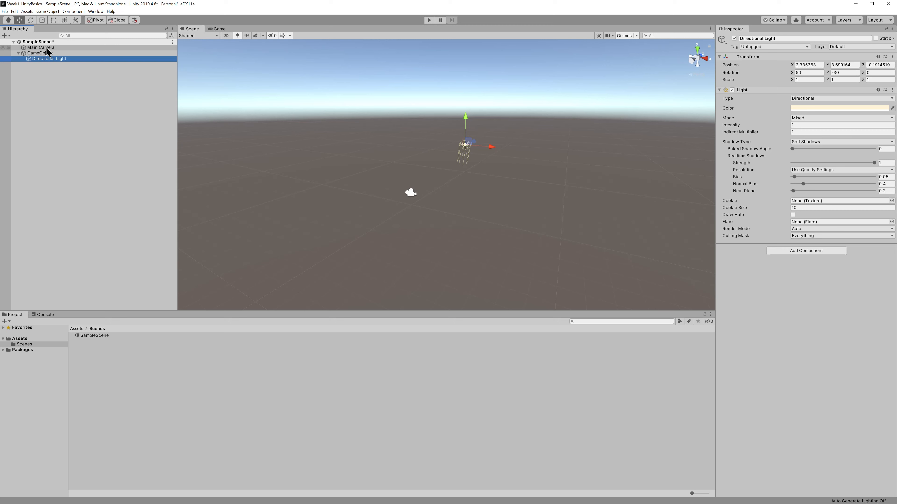
{"action": "left_click", "coordinate": [41, 47]}
{"action": "left_click_drag", "start_coordinate": [47, 47], "coordinate": [35, 53]}
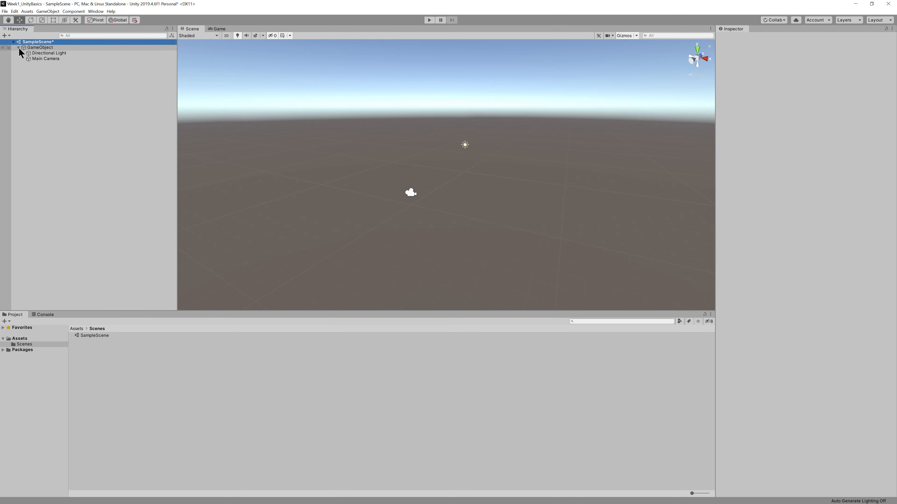
{"action": "left_click", "coordinate": [18, 48]}
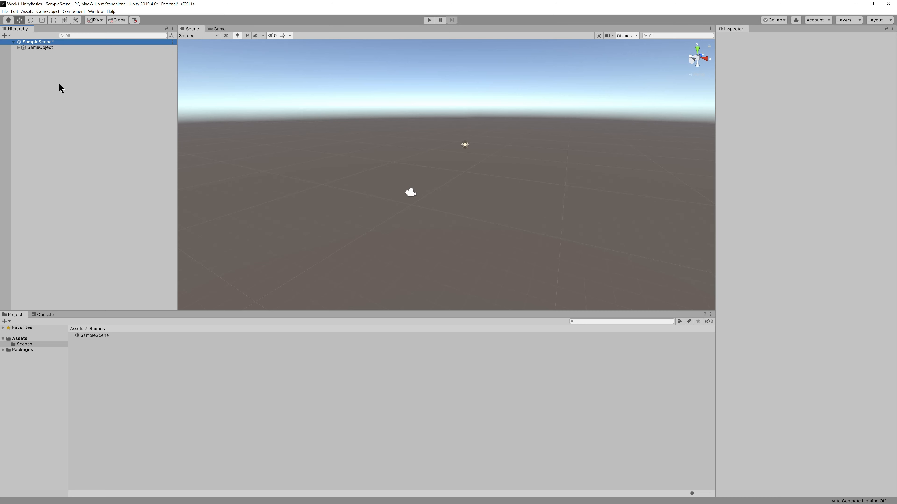
Rename the parent GameObject as Group and clear the selection.
{"action": "double_click", "coordinate": [38, 48]}
{"action": "right_click", "coordinate": [37, 47]}
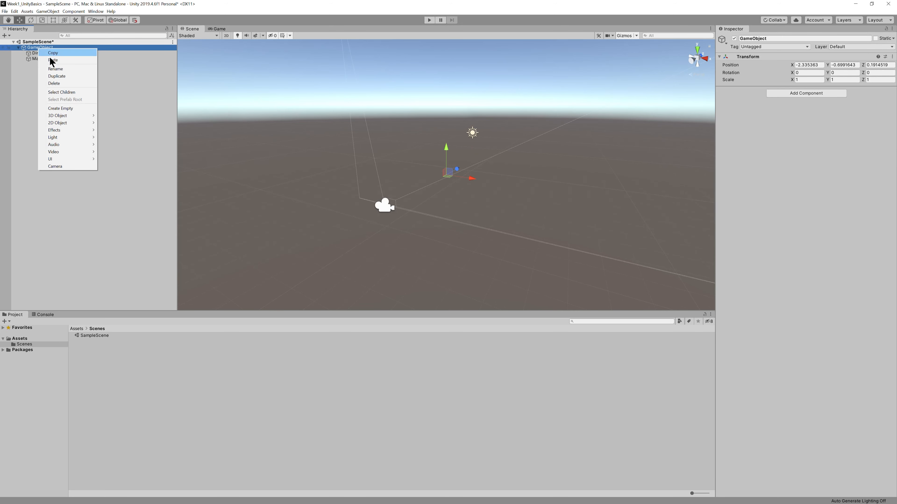
{"action": "left_click", "coordinate": [30, 67]}
{"action": "left_click", "coordinate": [39, 49]}
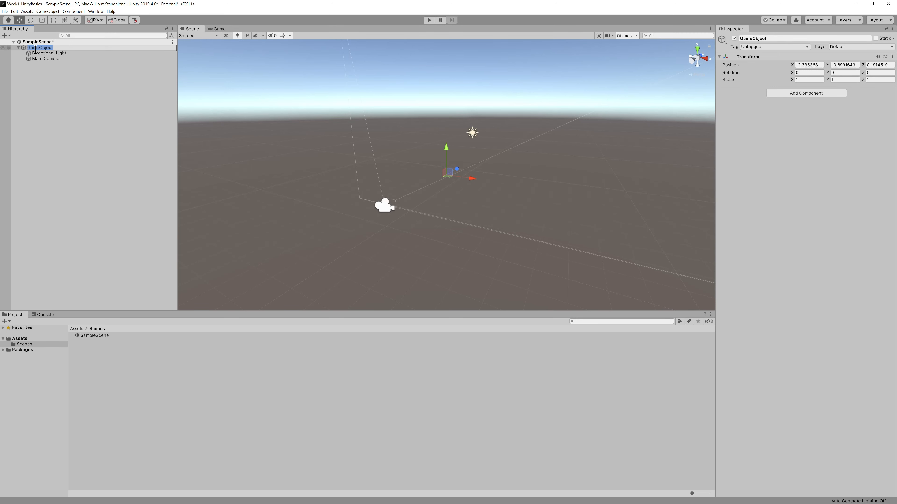
{"action": "type", "text": "GR"}
{"action": "key", "text": "Return"}
{"action": "left_click", "coordinate": [474, 209]}
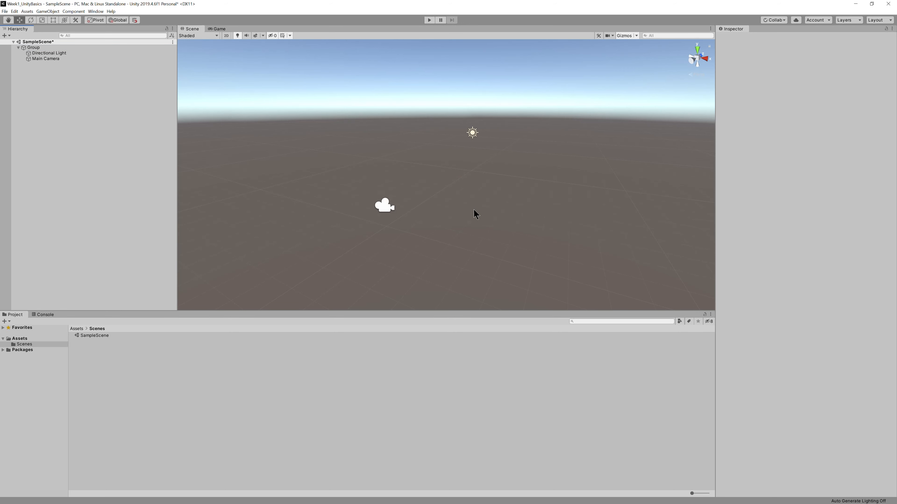
{"action": "right_click", "coordinate": [119, 117]}
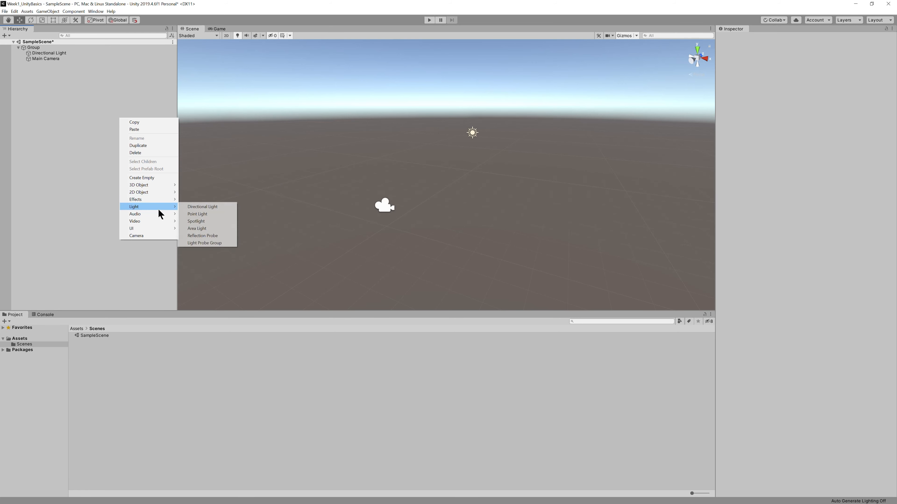
{"action": "mouse_move", "coordinate": [153, 214]}
{"action": "key", "text": "Escape"}
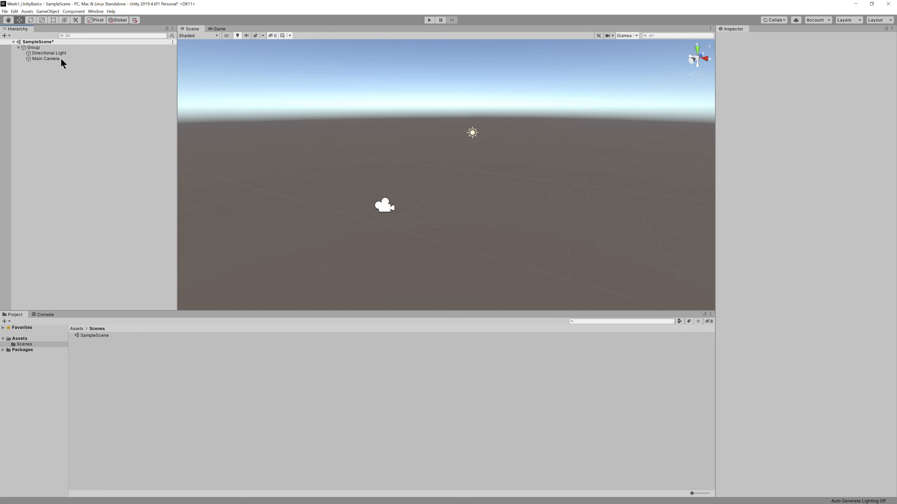
{"action": "left_click", "coordinate": [49, 12]}
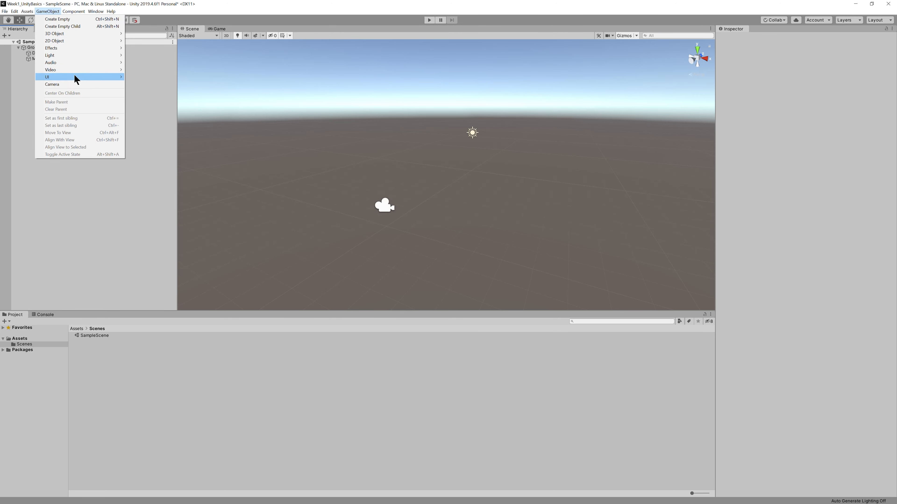
{"action": "key", "text": "Escape"}
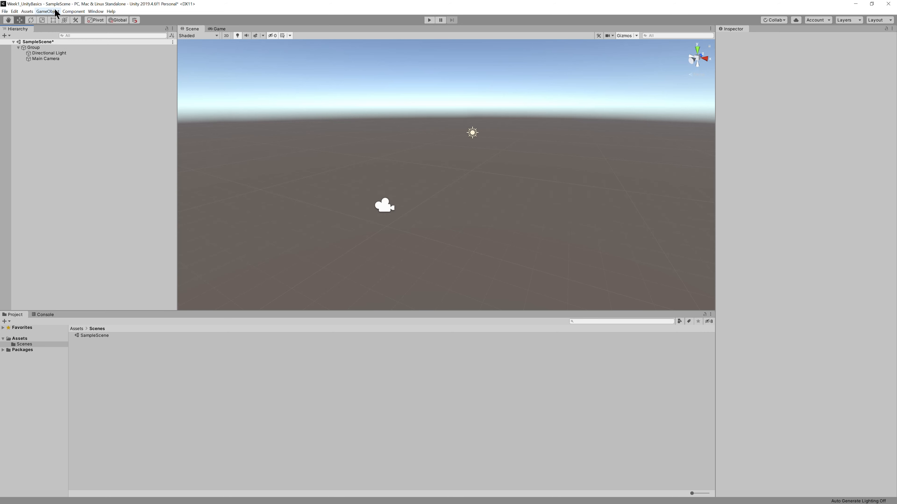
Add a 3D cube to the scene at the top level of the hierarchy.
{"action": "left_click", "coordinate": [56, 12]}
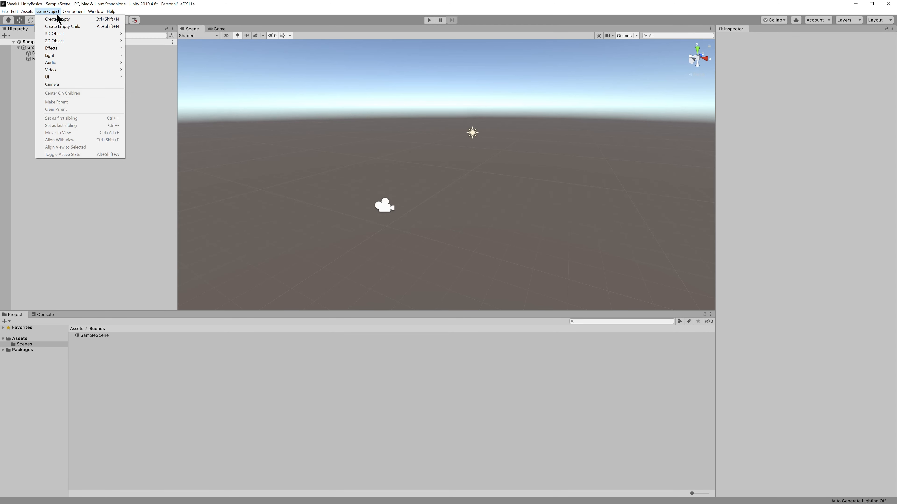
{"action": "mouse_move", "coordinate": [64, 34]}
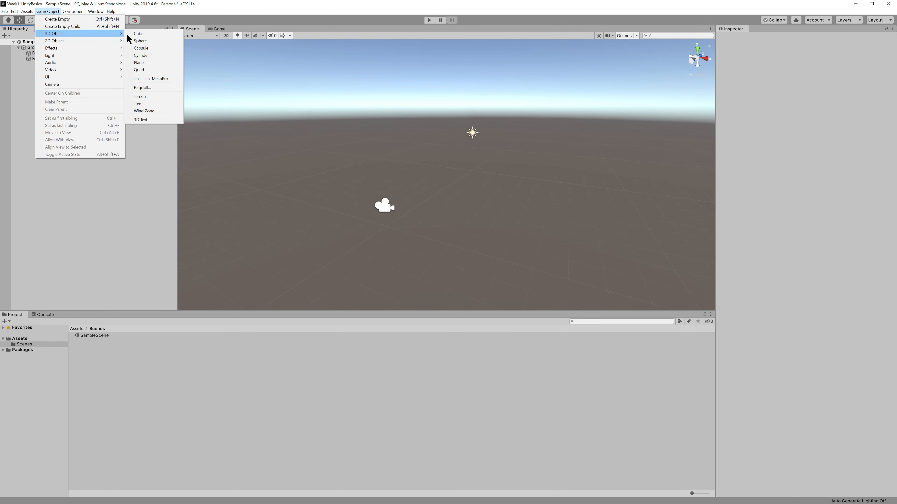
{"action": "left_click", "coordinate": [138, 34]}
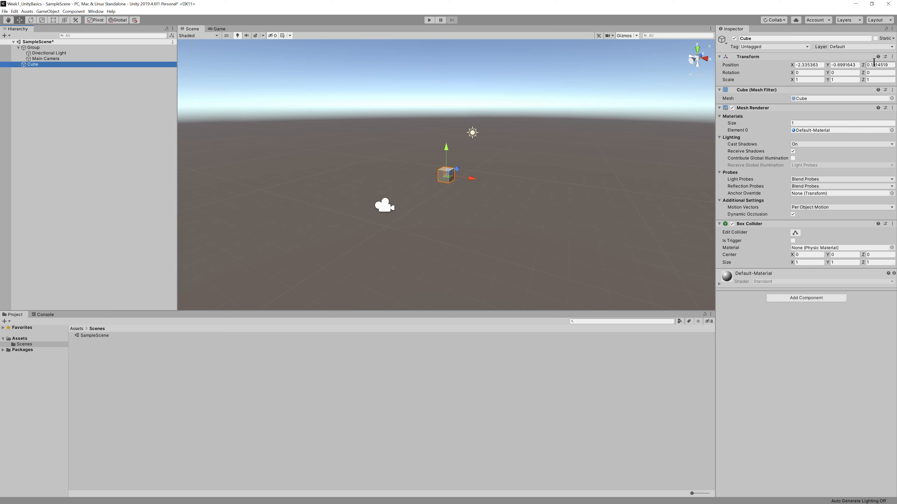
Add a 3D sphere to the scene in an empty area away from the cube.
{"action": "left_click_drag", "start_coordinate": [482, 140], "coordinate": [600, 117], "text": "alt"}
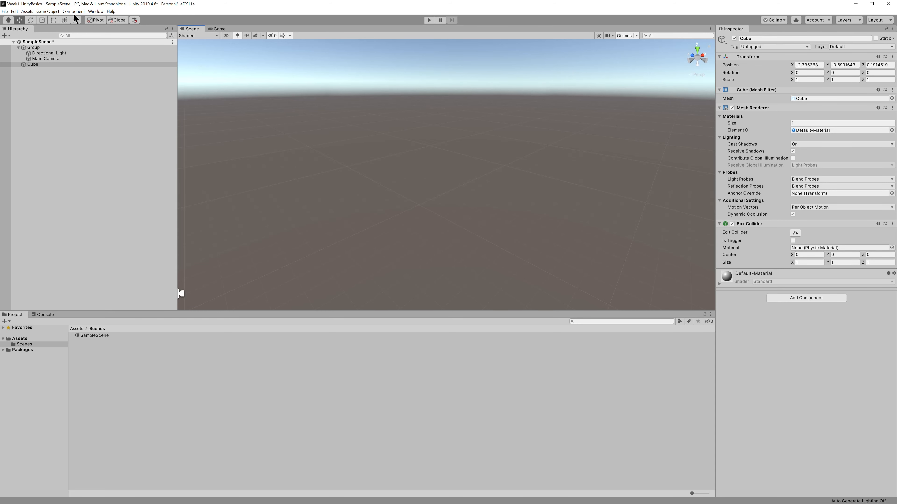
{"action": "left_click", "coordinate": [54, 12]}
{"action": "mouse_move", "coordinate": [56, 33]}
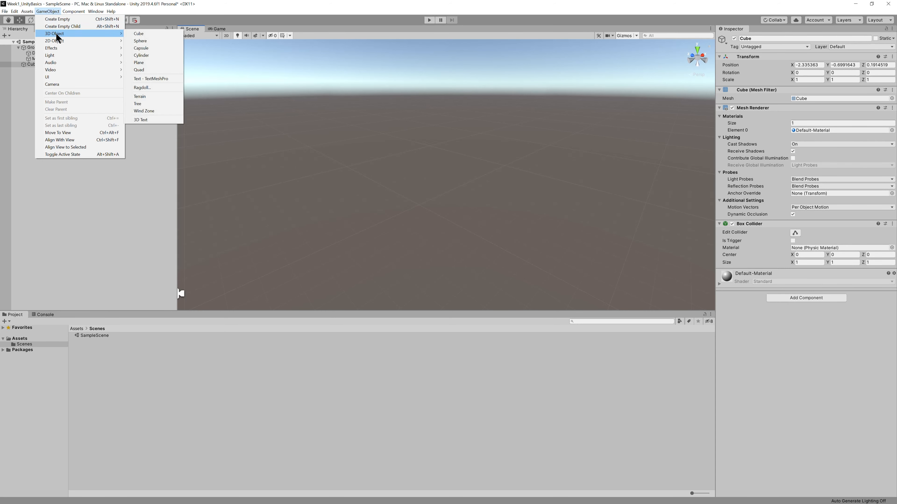
{"action": "left_click", "coordinate": [143, 40]}
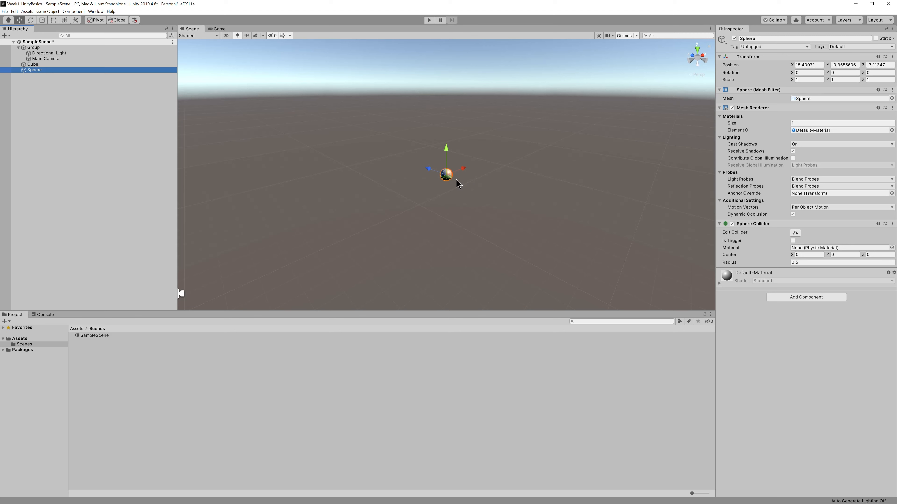
Add a 3D capsule to the scene at the top level of the hierarchy.
{"action": "left_click", "coordinate": [66, 91]}
{"action": "right_click", "coordinate": [66, 91]}
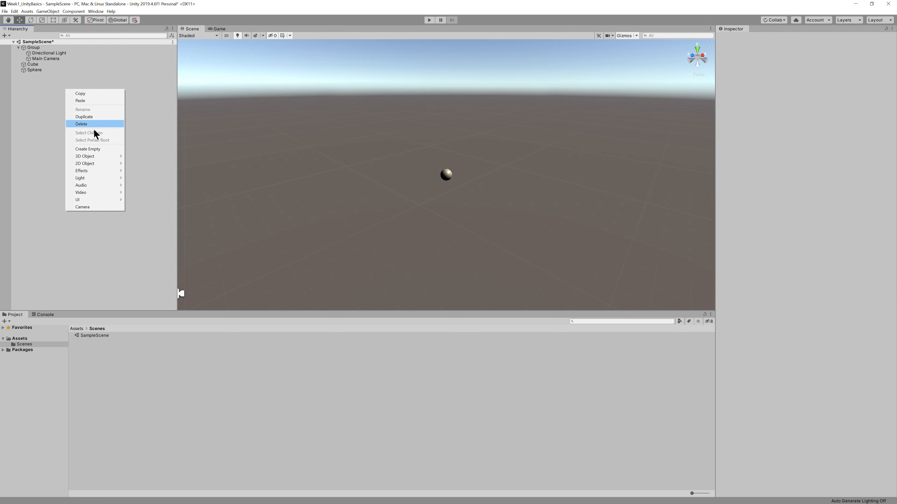
{"action": "mouse_move", "coordinate": [96, 157]}
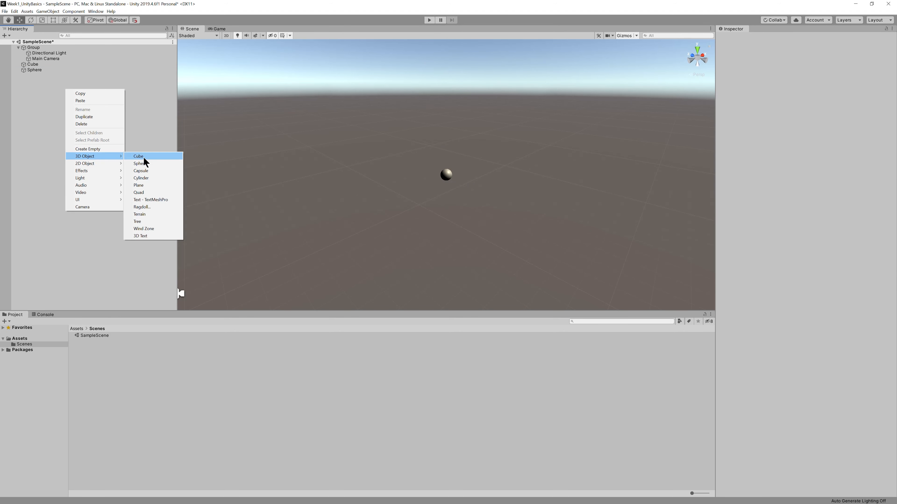
{"action": "left_click", "coordinate": [150, 171]}
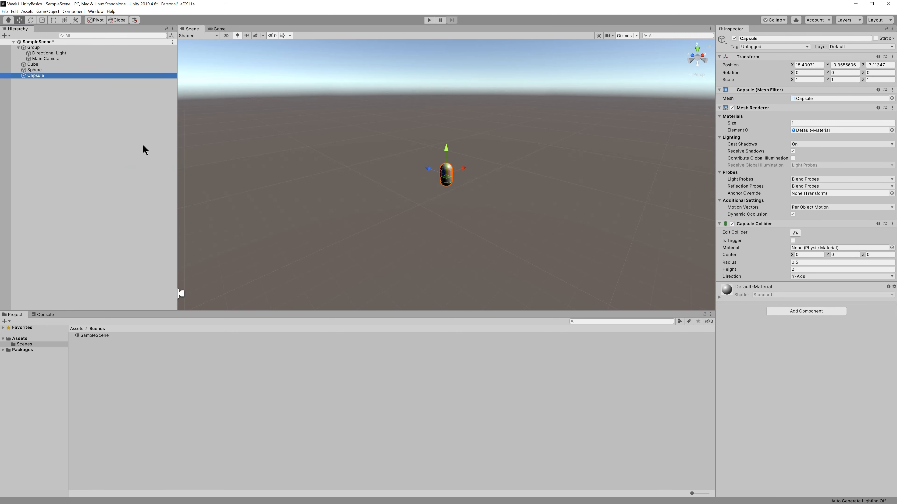
Select the cube, sphere and capsule in turn in the hierarchy to review each object.
{"action": "left_click", "coordinate": [32, 65]}
{"action": "left_click", "coordinate": [34, 70]}
{"action": "left_click", "coordinate": [35, 75]}
{"action": "left_click", "coordinate": [35, 71]}
{"action": "left_click", "coordinate": [35, 65]}
{"action": "left_click", "coordinate": [37, 72]}
{"action": "left_click", "coordinate": [37, 76]}
Frame the cube and move it to about X -2.05, Y -0.99, Z 0.77 with the Move tool.
{"action": "left_click", "coordinate": [7, 20]}
{"action": "mouse_move", "coordinate": [446, 150]}
{"action": "left_mouse_down"}
{"action": "mouse_move", "coordinate": [520, 142]}
{"action": "mouse_move", "coordinate": [399, 124]}
{"action": "mouse_move", "coordinate": [487, 184]}
{"action": "mouse_move", "coordinate": [467, 140]}
{"action": "mouse_move", "coordinate": [448, 139]}
{"action": "left_mouse_up"}
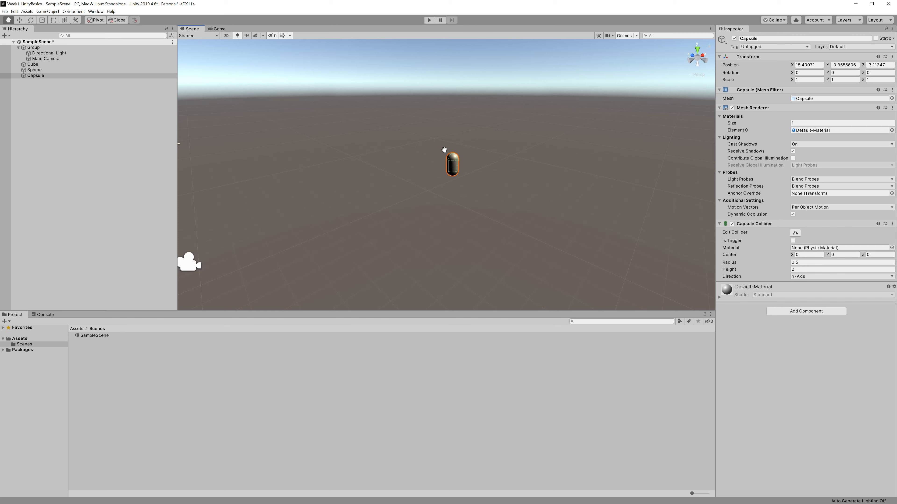
{"action": "left_click", "coordinate": [84, 64]}
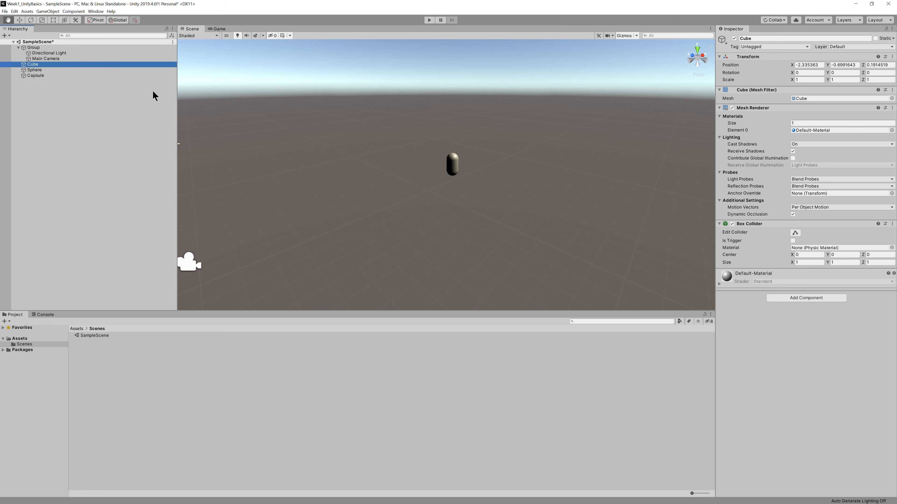
{"action": "key", "text": "f"}
{"action": "left_click", "coordinate": [20, 20]}
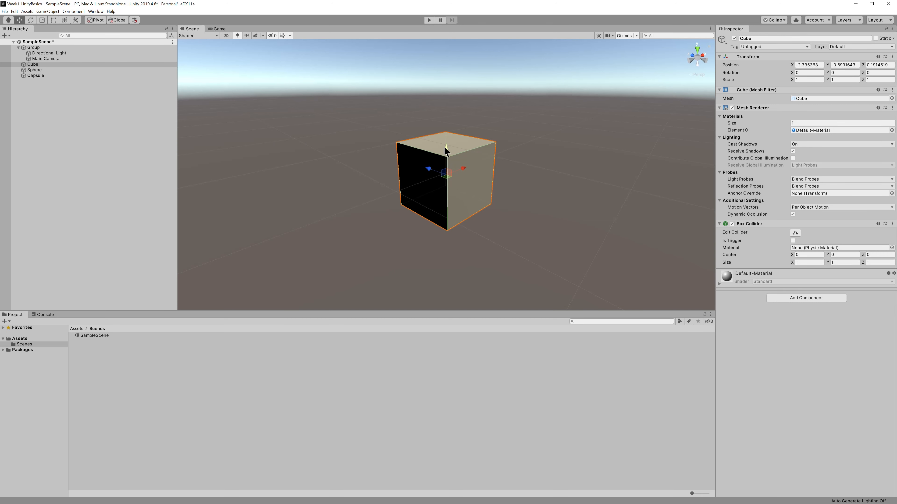
{"action": "mouse_move", "coordinate": [446, 147]}
{"action": "left_mouse_down"}
{"action": "mouse_move", "coordinate": [447, 67]}
{"action": "mouse_move", "coordinate": [448, 216]}
{"action": "mouse_move", "coordinate": [447, 93]}
{"action": "mouse_move", "coordinate": [445, 165]}
{"action": "left_mouse_up"}
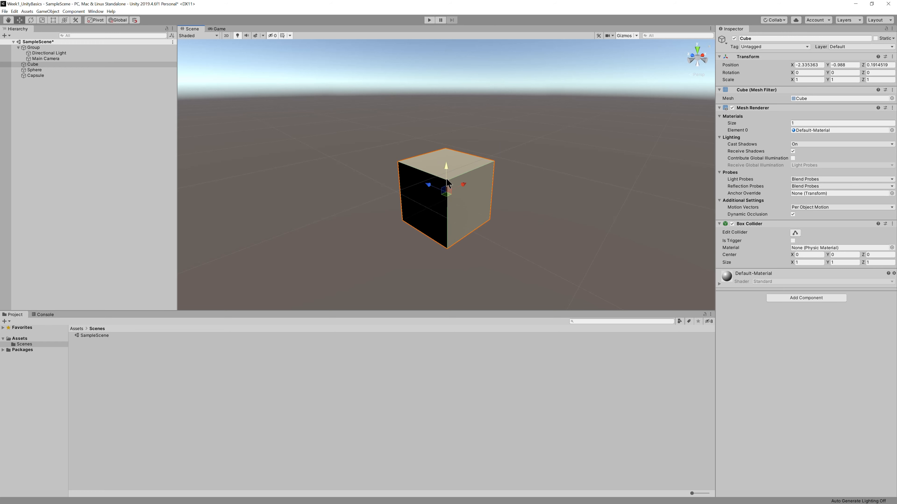
{"action": "left_click_drag", "start_coordinate": [452, 193], "coordinate": [434, 176]}
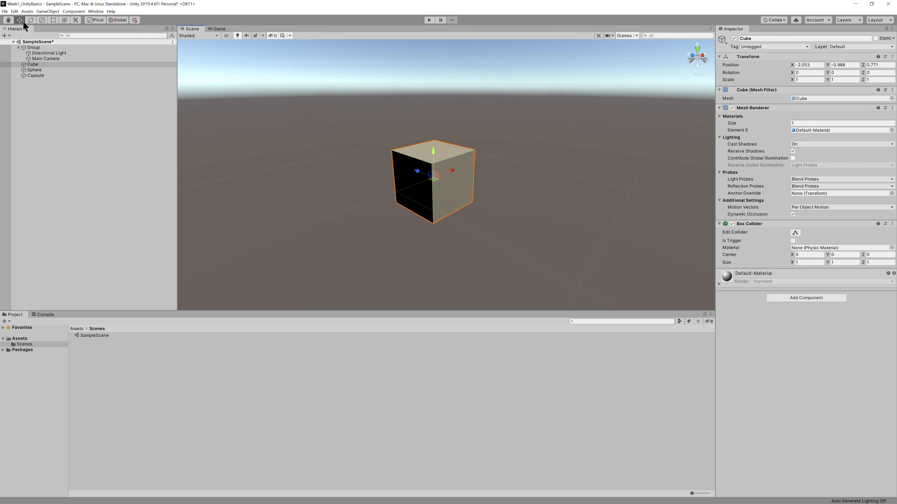
Rotate the cube to about -22, 0.5, -8 degrees and scale it to about 1.63, 1.08, 1.63.
{"action": "key", "text": "e"}
{"action": "left_click_drag", "start_coordinate": [434, 155], "coordinate": [487, 173]}
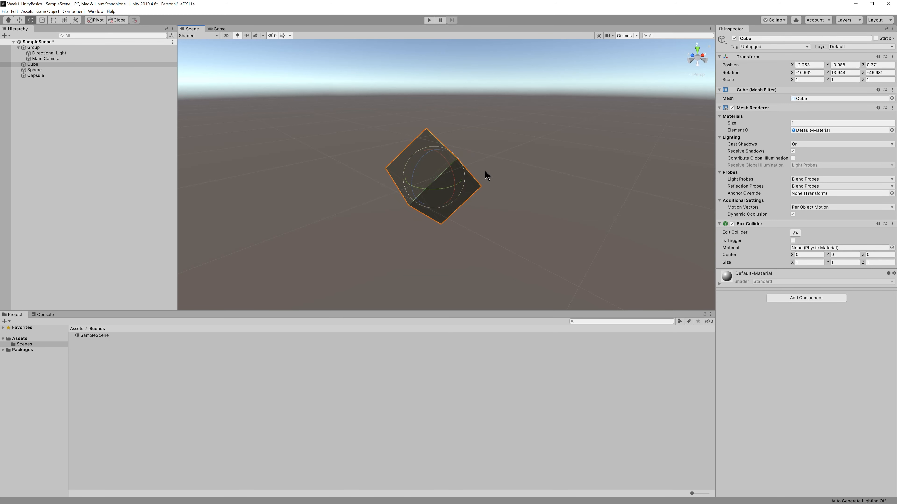
{"action": "key", "text": "r"}
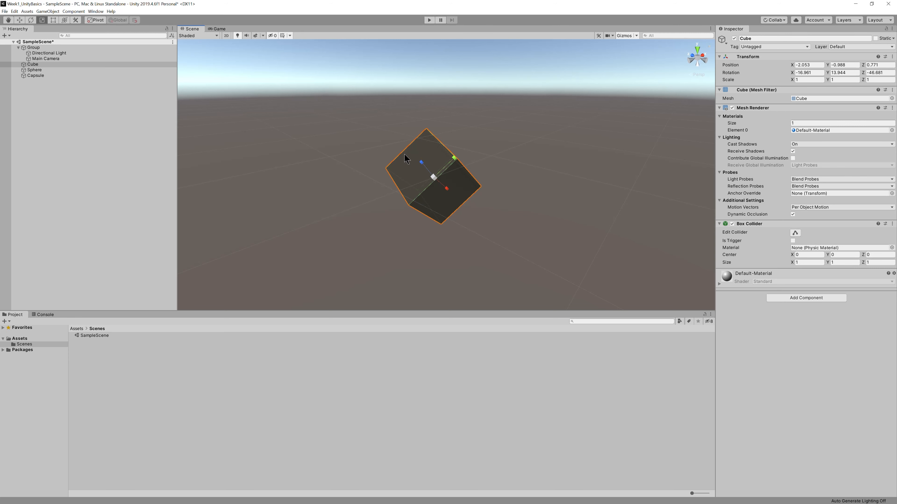
{"action": "left_click_drag", "start_coordinate": [455, 157], "coordinate": [506, 186]}
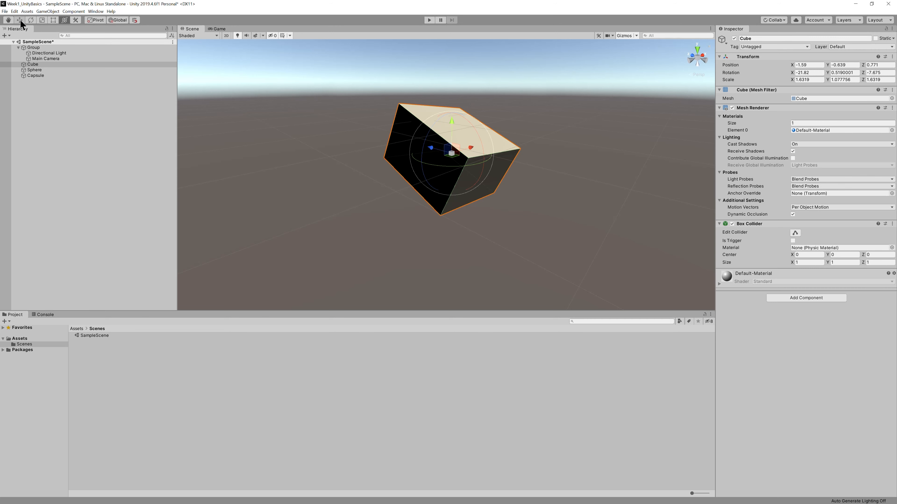
Return to the Move tool and select all objects together in the scene view.
{"action": "key", "text": "w"}
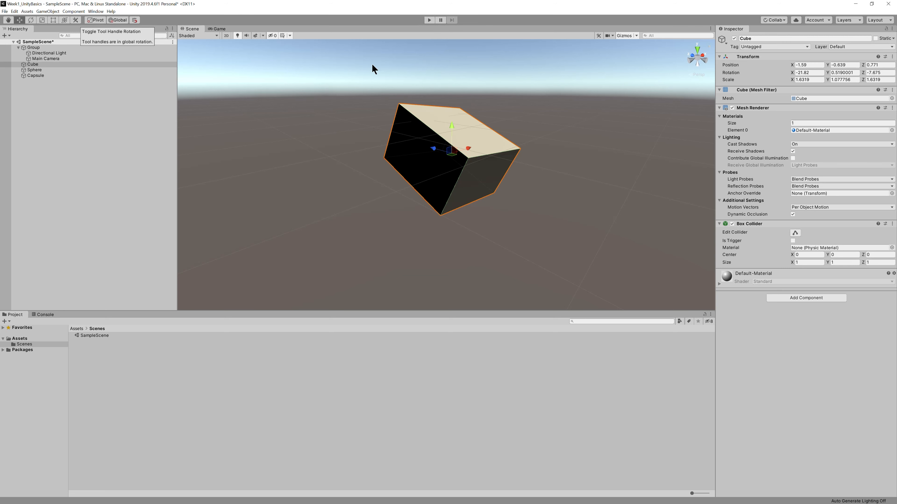
{"action": "left_click_drag", "start_coordinate": [591, 138], "coordinate": [444, 195], "text": "alt"}
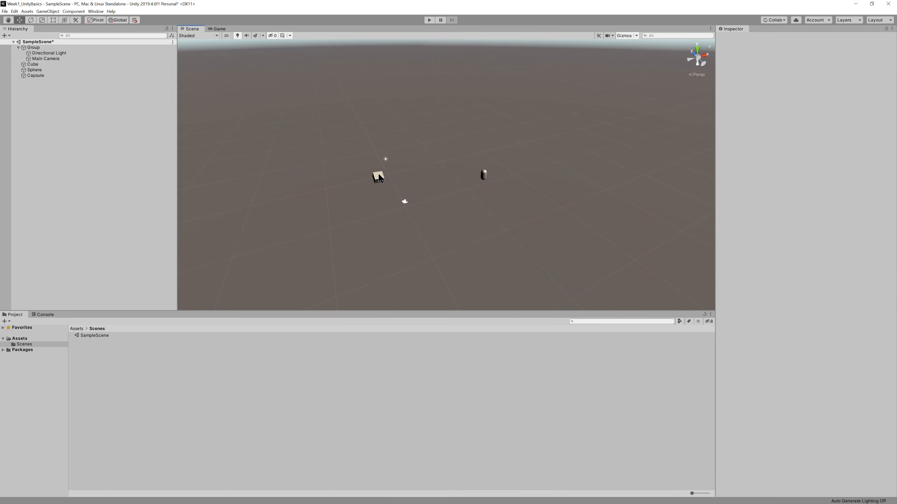
{"action": "left_click_drag", "start_coordinate": [335, 139], "coordinate": [547, 237]}
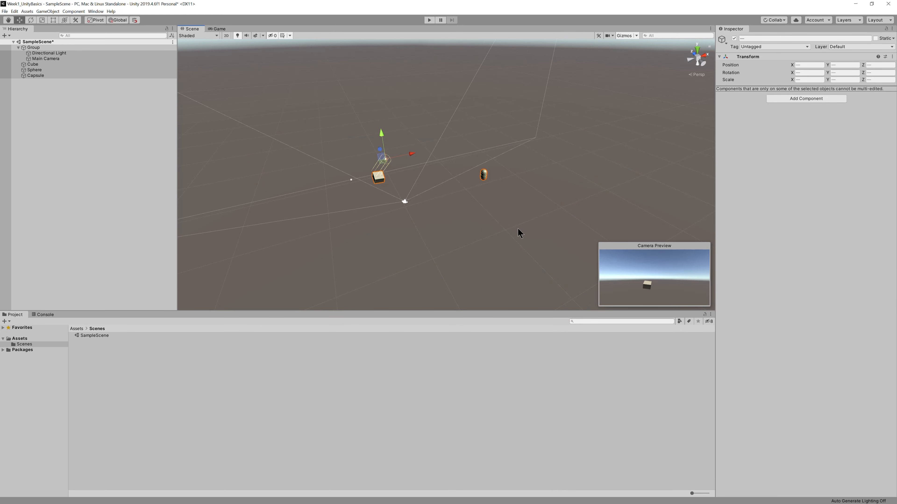
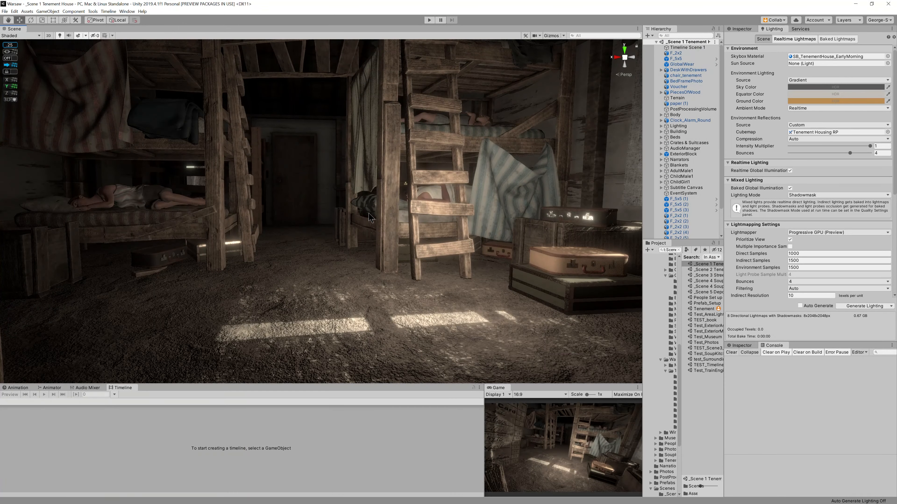
In the tenement house scene, select the ladder by the bunk bed and set the tool handle position to Center.
{"action": "left_click", "coordinate": [427, 136]}
{"action": "middle_click_drag", "start_coordinate": [461, 130], "coordinate": [417, 199]}
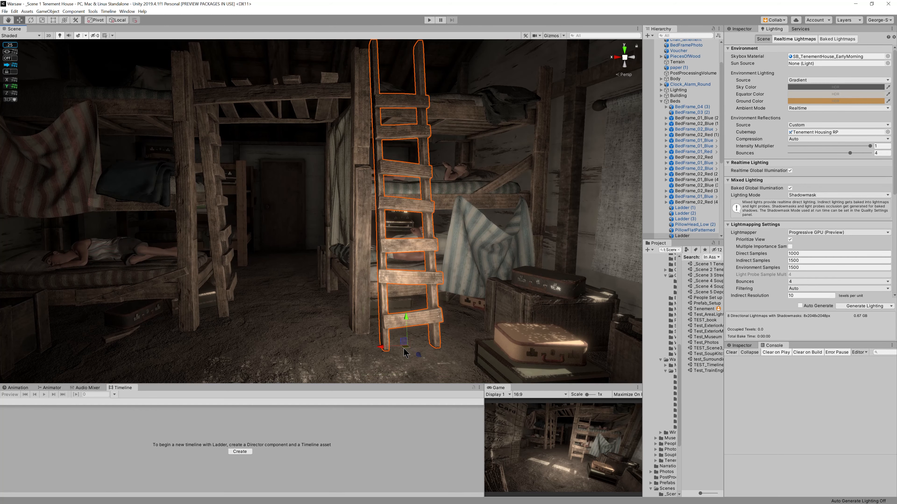
{"action": "left_click_drag", "start_coordinate": [377, 321], "coordinate": [374, 293], "text": "alt"}
{"action": "mouse_move", "coordinate": [387, 338]}
{"action": "left_mouse_down"}
{"action": "mouse_move", "coordinate": [260, 330]}
{"action": "mouse_move", "coordinate": [230, 269]}
{"action": "mouse_move", "coordinate": [247, 304]}
{"action": "mouse_move", "coordinate": [300, 357]}
{"action": "mouse_move", "coordinate": [357, 330]}
{"action": "mouse_move", "coordinate": [378, 326]}
{"action": "mouse_move", "coordinate": [385, 337]}
{"action": "left_mouse_up"}
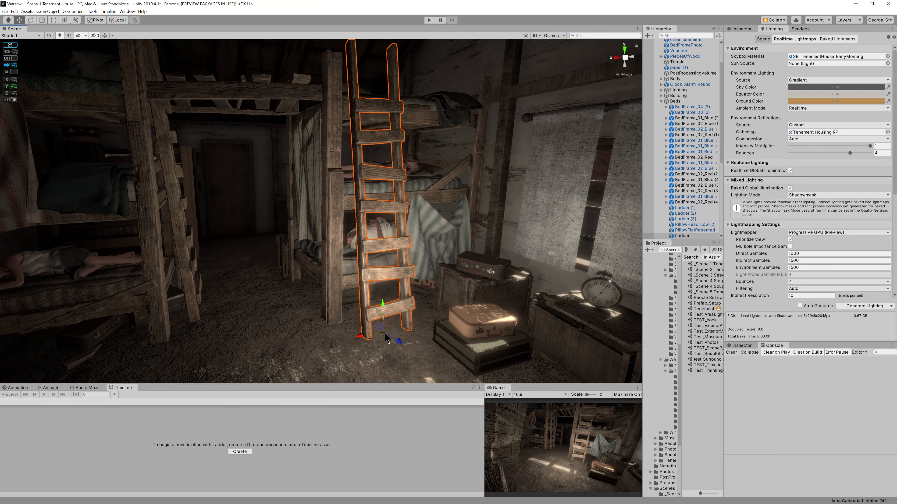
{"action": "left_click", "coordinate": [97, 21]}
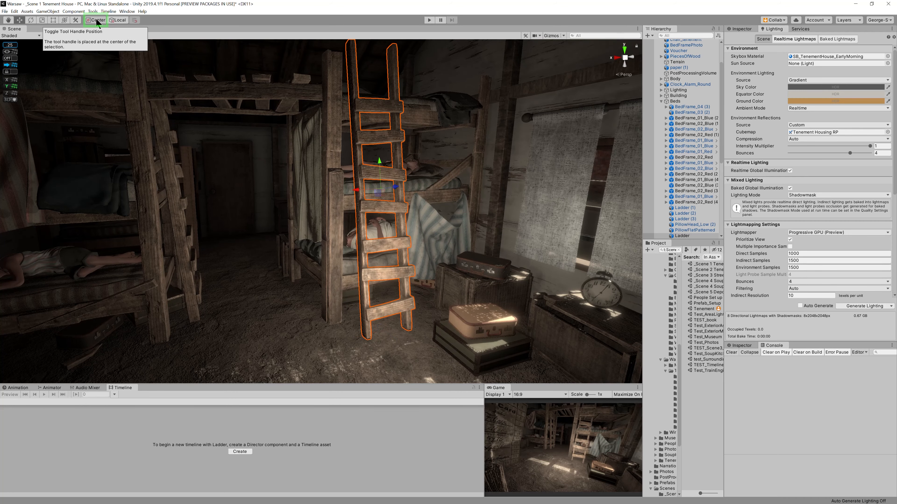
Turn the ladder onto its side and lower it towards the floor.
{"action": "mouse_move", "coordinate": [296, 180]}
{"action": "left_mouse_down", "text": "alt"}
{"action": "mouse_move", "coordinate": [300, 216]}
{"action": "mouse_move", "coordinate": [290, 166]}
{"action": "left_mouse_up", "text": "alt"}
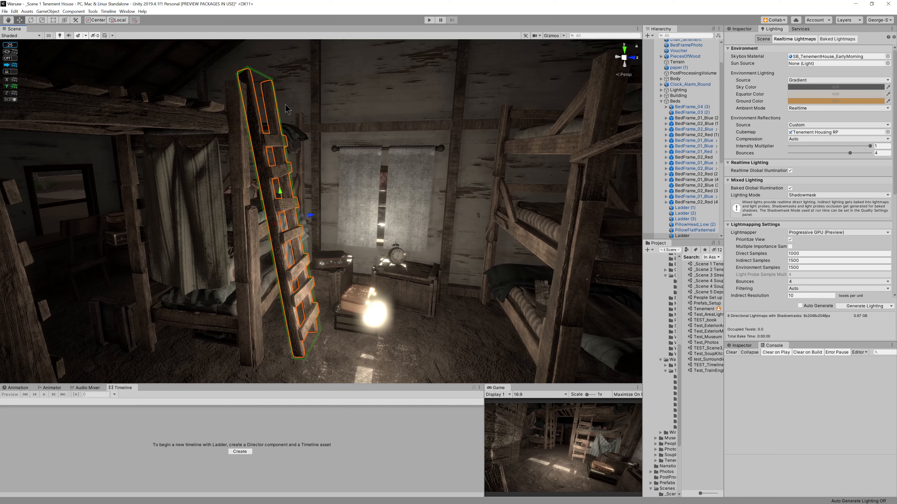
{"action": "left_click_drag", "start_coordinate": [290, 215], "coordinate": [330, 205]}
{"action": "key", "text": "e"}
{"action": "key", "text": "w"}
{"action": "left_click_drag", "start_coordinate": [307, 233], "coordinate": [296, 372]}
Frame the ladder and reposition it on the floor using vertex snapping.
{"action": "key", "text": "f"}
{"action": "left_click_drag", "start_coordinate": [348, 211], "coordinate": [316, 218]}
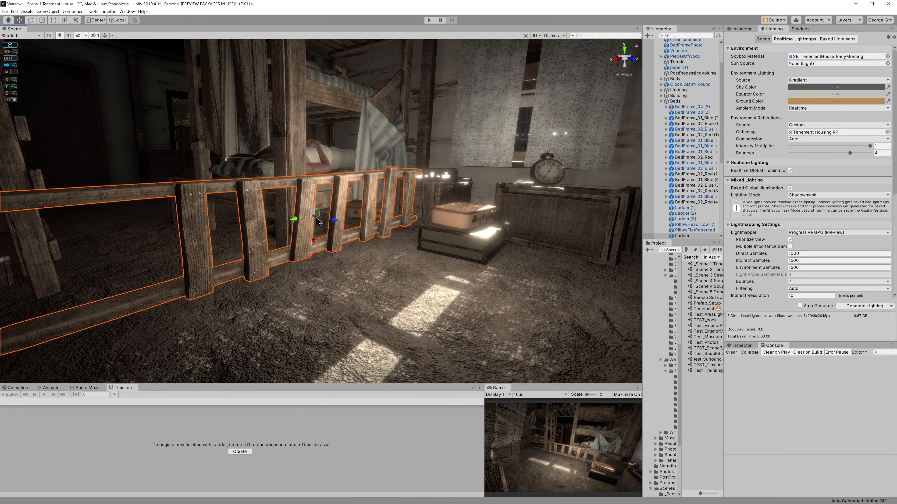
{"action": "key", "text": "v"}
{"action": "mouse_move", "coordinate": [311, 261]}
{"action": "left_mouse_down"}
{"action": "mouse_move", "coordinate": [184, 244]}
{"action": "mouse_move", "coordinate": [413, 279]}
{"action": "mouse_move", "coordinate": [110, 224]}
{"action": "mouse_move", "coordinate": [184, 233]}
{"action": "mouse_move", "coordinate": [358, 281]}
{"action": "mouse_move", "coordinate": [392, 311]}
{"action": "mouse_move", "coordinate": [317, 266]}
{"action": "left_mouse_up"}
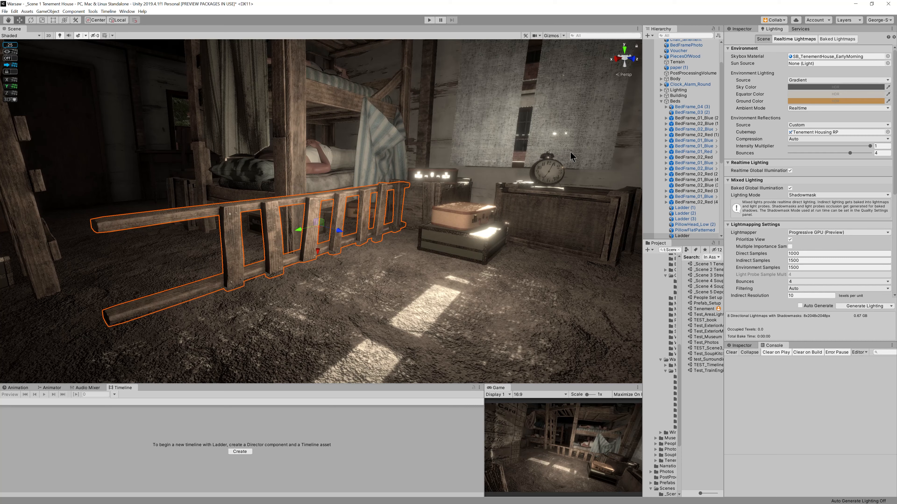
Select the suitcase on the low crate and tilt it onto its edge.
{"action": "left_click", "coordinate": [492, 227]}
{"action": "left_click", "coordinate": [472, 217]}
{"action": "left_click_drag", "start_coordinate": [471, 190], "coordinate": [498, 243]}
{"action": "key", "text": "e"}
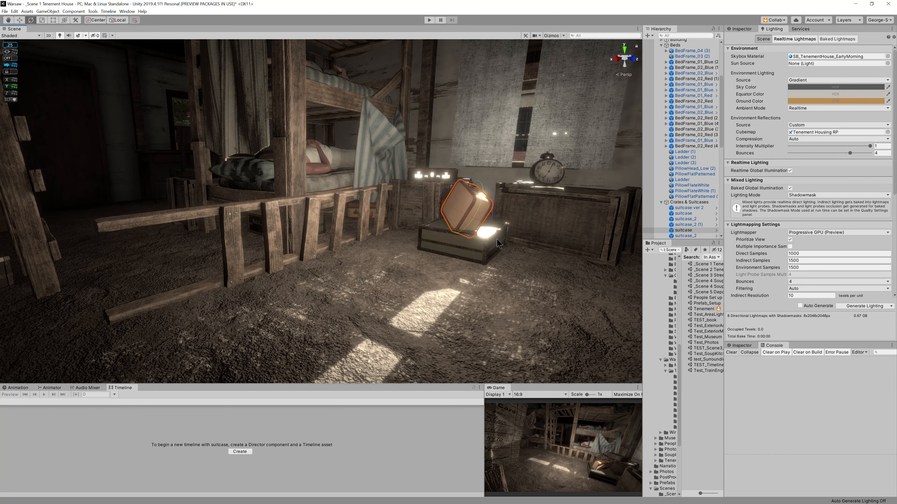
Scale the tilted suitcase and try shifting it with the Move tool.
{"action": "key", "text": "r"}
{"action": "mouse_move", "coordinate": [472, 205]}
{"action": "left_mouse_down"}
{"action": "mouse_move", "coordinate": [495, 204]}
{"action": "mouse_move", "coordinate": [448, 209]}
{"action": "mouse_move", "coordinate": [474, 213]}
{"action": "left_mouse_up"}
{"action": "key", "text": "w"}
{"action": "left_click_drag", "start_coordinate": [466, 151], "coordinate": [383, 108]}
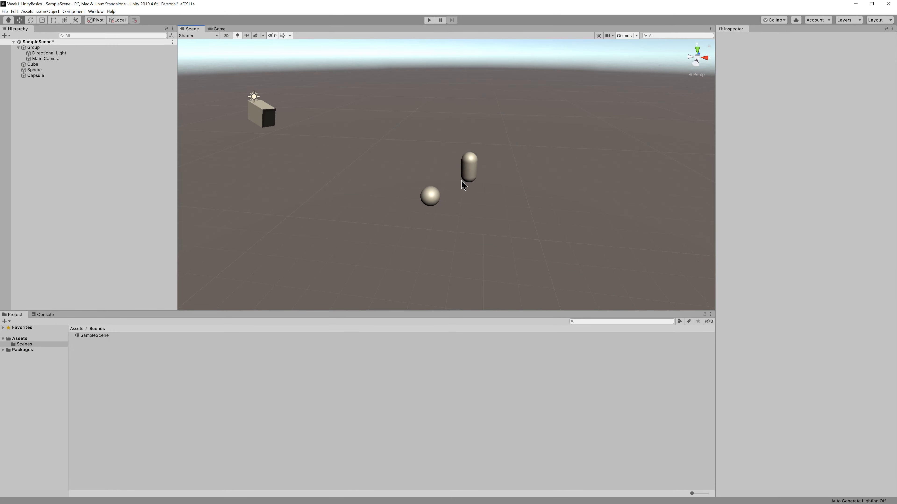
Back in SampleScene, rearrange the sphere, cube and capsule, placing the cube at about X 8.79, Y -0.37, Z -1.37.
{"action": "left_click", "coordinate": [432, 198]}
{"action": "left_click_drag", "start_coordinate": [435, 197], "coordinate": [411, 165]}
{"action": "left_click", "coordinate": [273, 120]}
{"action": "left_click_drag", "start_coordinate": [273, 121], "coordinate": [408, 179], "text": "alt"}
{"action": "left_click", "coordinate": [492, 163]}
{"action": "left_click_drag", "start_coordinate": [573, 200], "coordinate": [431, 109], "text": "alt"}
{"action": "left_click_drag", "start_coordinate": [402, 67], "coordinate": [563, 254]}
{"action": "left_click", "coordinate": [353, 135]}
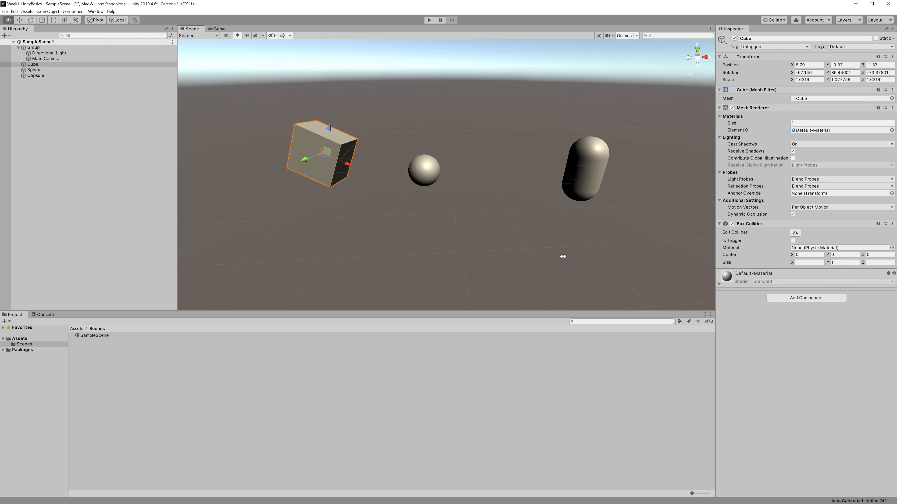
Go through the group, light, camera and primitives in the hierarchy to compare the Transform component on each.
{"action": "left_click", "coordinate": [37, 49]}
{"action": "left_click", "coordinate": [38, 53]}
{"action": "left_click", "coordinate": [41, 59]}
{"action": "left_click", "coordinate": [43, 64]}
{"action": "left_click", "coordinate": [42, 75]}
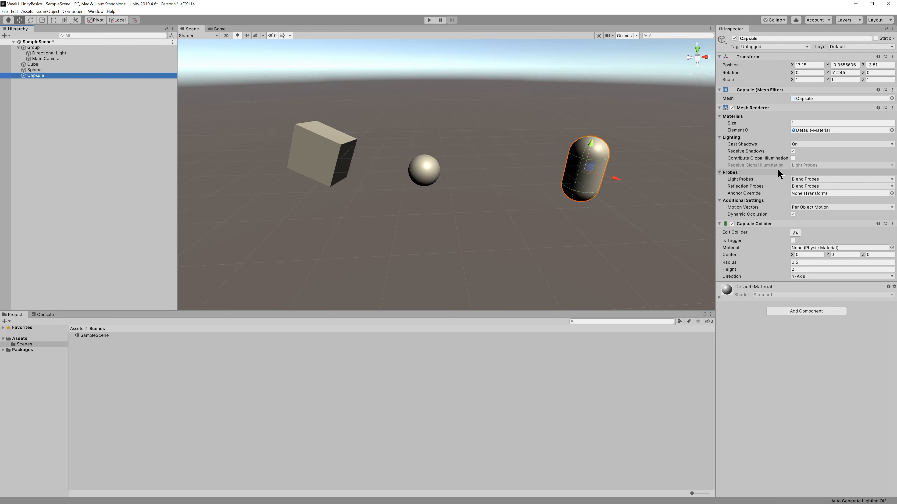
{"action": "left_click", "coordinate": [63, 49]}
{"action": "left_click", "coordinate": [59, 53]}
{"action": "left_click", "coordinate": [57, 59]}
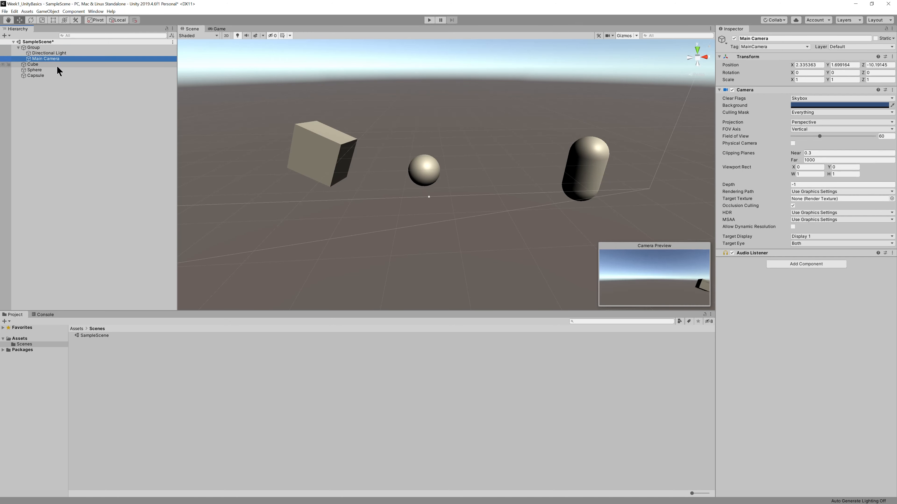
{"action": "left_click", "coordinate": [57, 64]}
{"action": "left_click", "coordinate": [57, 70]}
{"action": "left_click", "coordinate": [56, 75]}
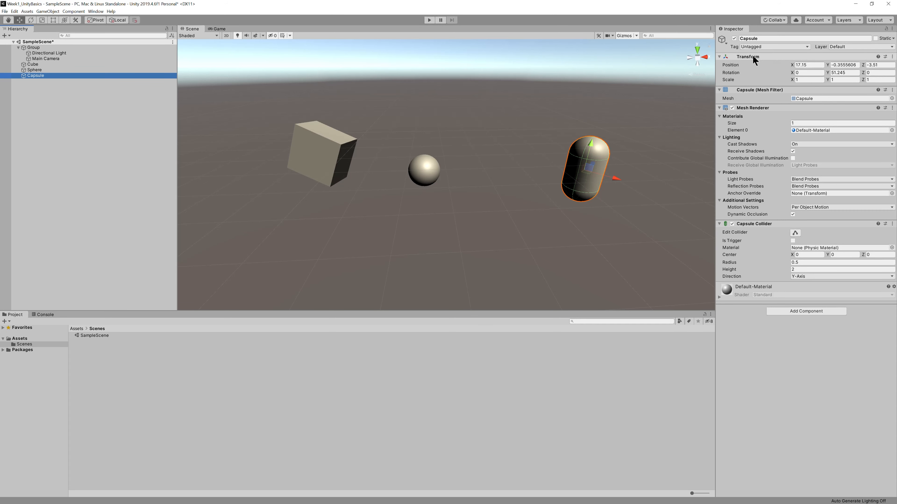
Select all GameObjects from Group to Capsule and set their shared X position to about 3.53.
{"action": "left_click_drag", "start_coordinate": [52, 47], "coordinate": [50, 74]}
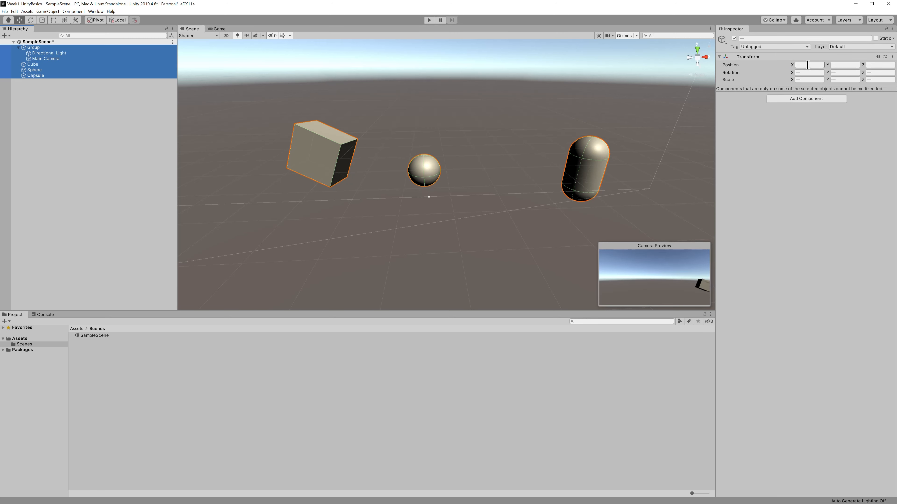
{"action": "left_click", "coordinate": [800, 65]}
{"action": "type", "text": "0"}
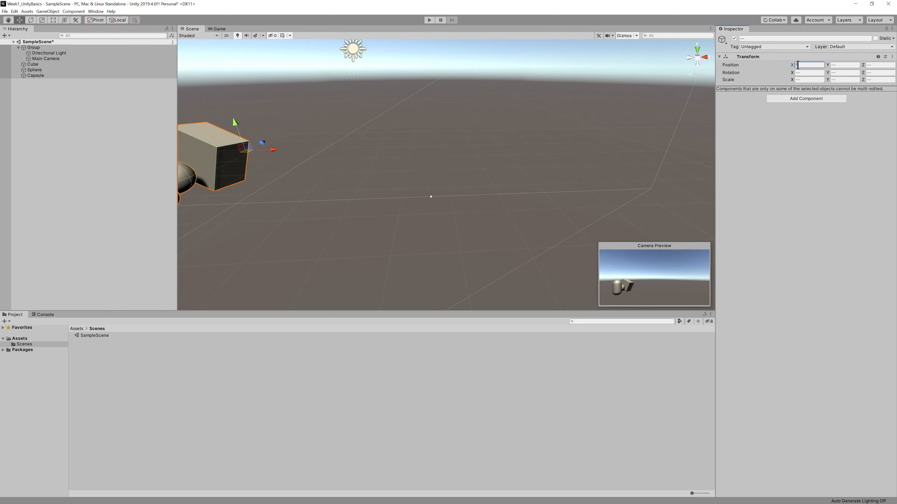
{"action": "left_click_drag", "start_coordinate": [400, 122], "coordinate": [612, 128], "text": "alt"}
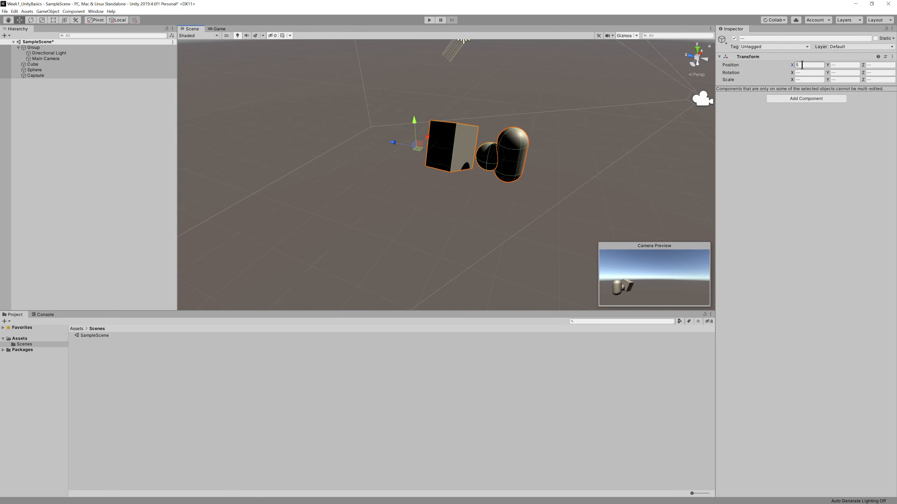
{"action": "left_click_drag", "start_coordinate": [793, 67], "coordinate": [883, 58]}
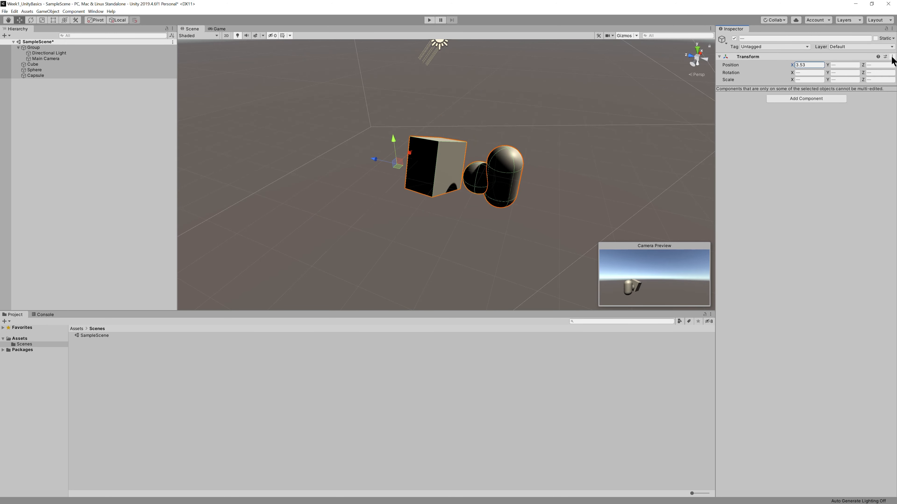
Copy the capsule's Transform component and paste its values onto the cube's Transform.
{"action": "left_click", "coordinate": [892, 56]}
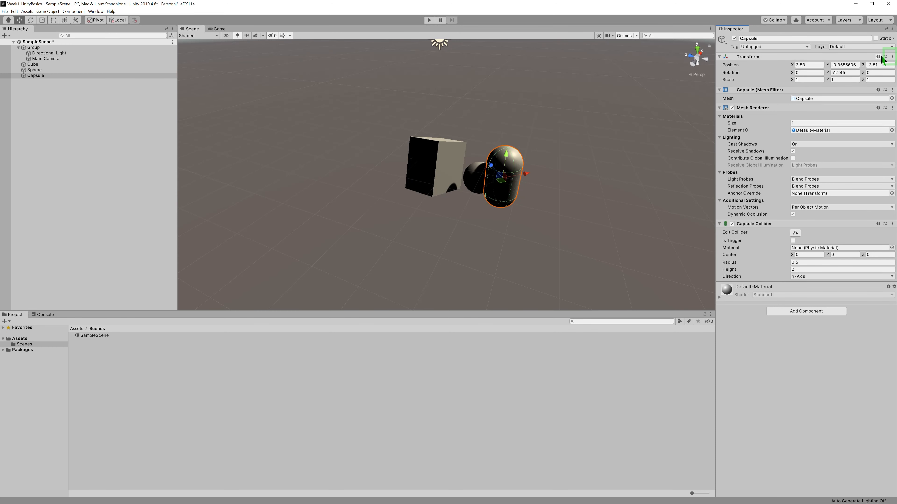
{"action": "left_click", "coordinate": [893, 57]}
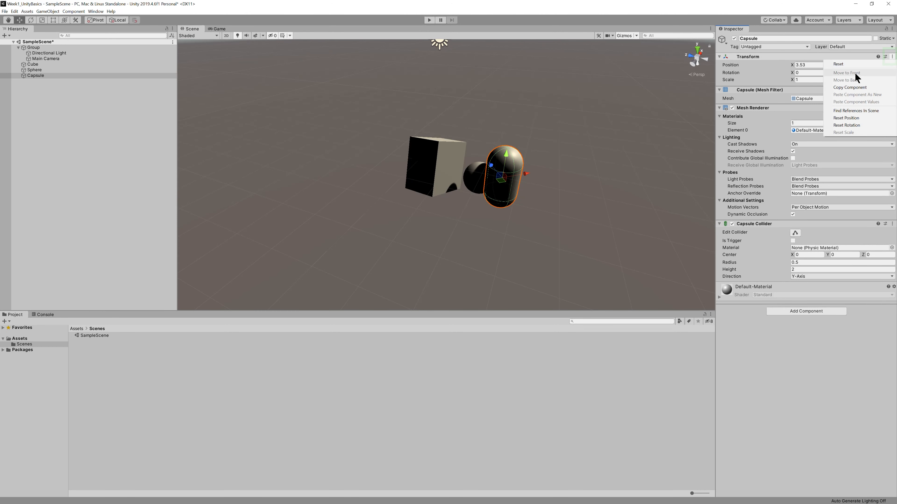
{"action": "left_click", "coordinate": [849, 87]}
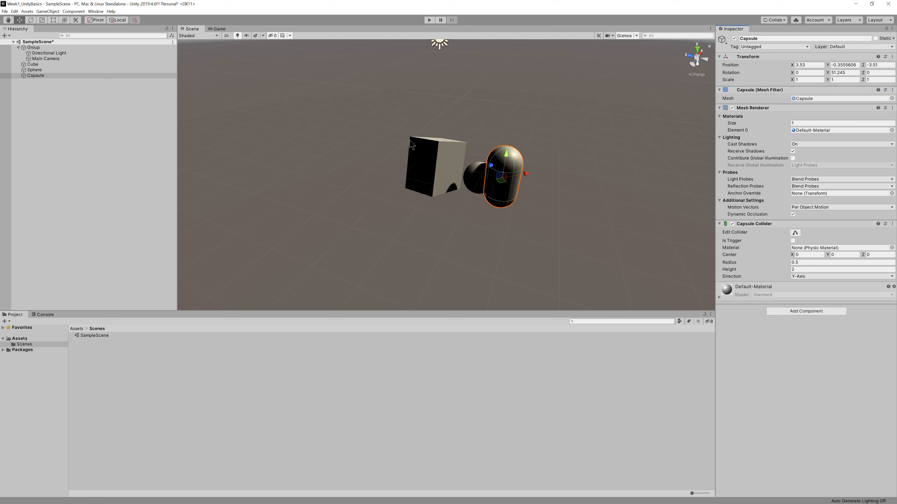
{"action": "left_click", "coordinate": [422, 161]}
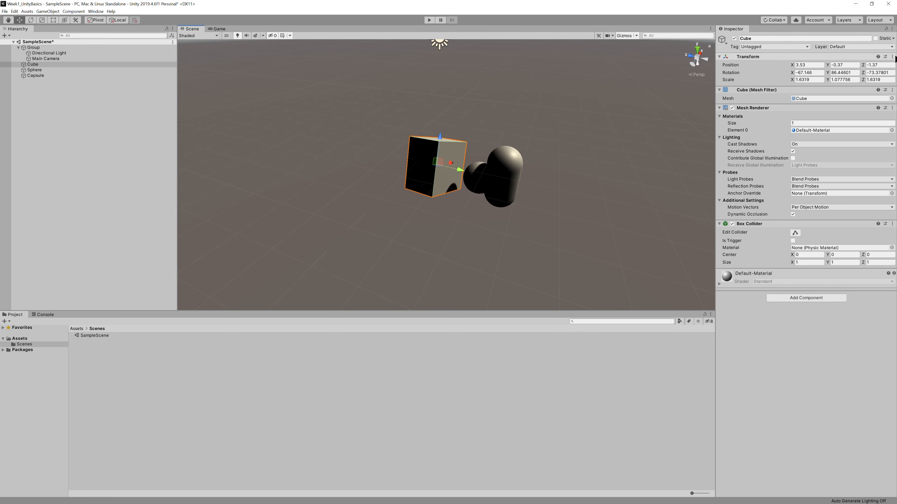
{"action": "left_click", "coordinate": [892, 57]}
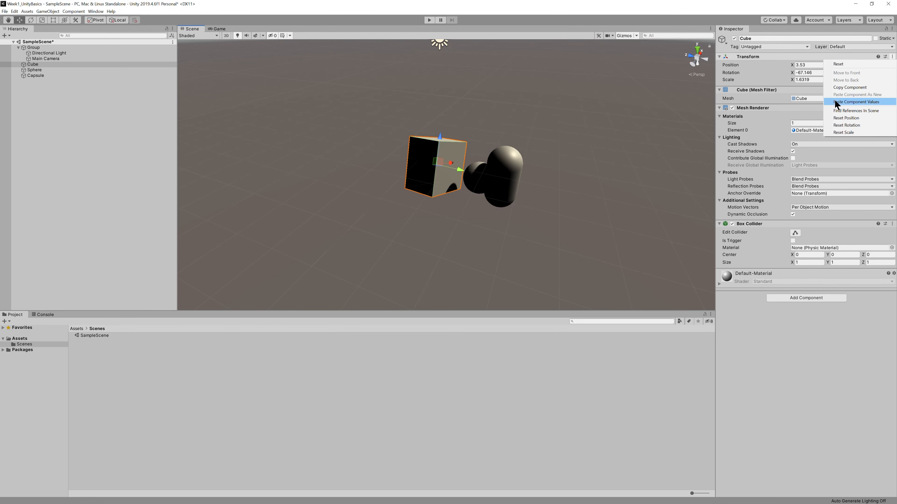
{"action": "left_click", "coordinate": [868, 102]}
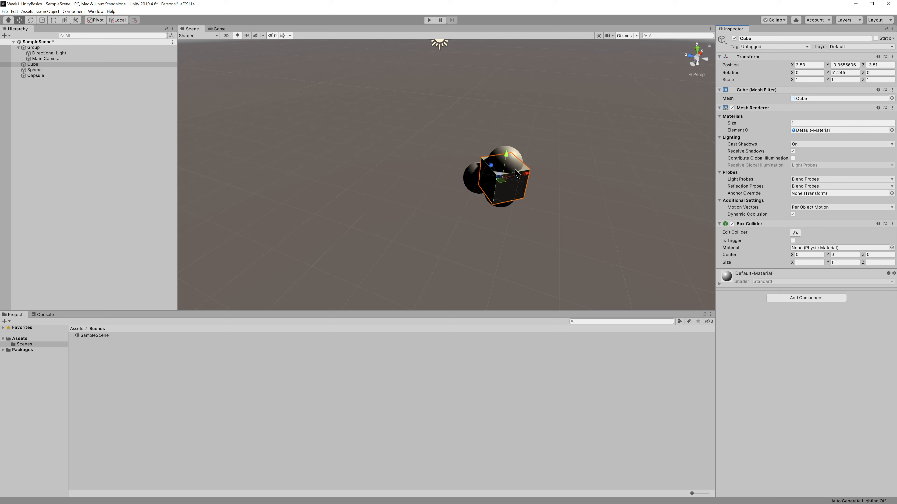
{"action": "left_click", "coordinate": [553, 167]}
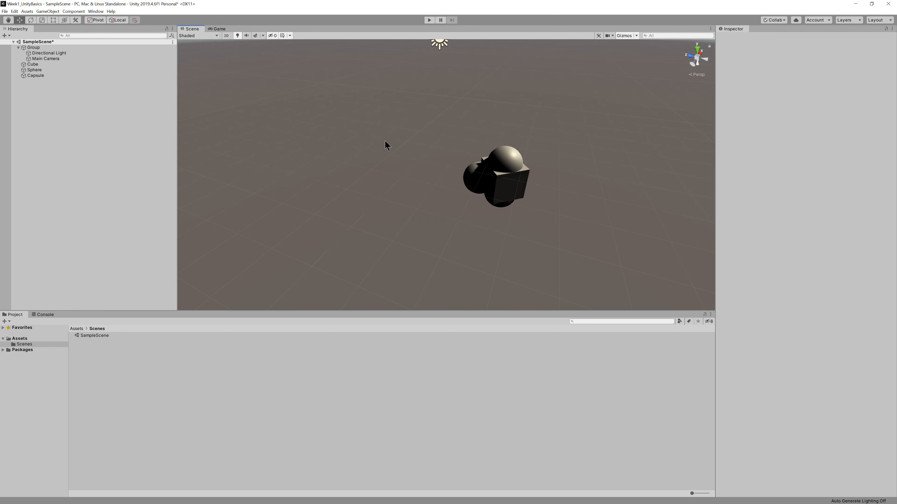
Rotate the Group freely with the Rotate tool so its child light and camera turn with it.
{"action": "left_click", "coordinate": [62, 49]}
{"action": "key", "text": "e"}
{"action": "left_click_drag", "start_coordinate": [459, 148], "coordinate": [540, 226]}
Inspect the Transform component on the camera, directional light, sphere, capsule and cube one after another.
{"action": "left_click", "coordinate": [71, 65]}
{"action": "left_click_drag", "start_coordinate": [565, 198], "coordinate": [427, 211], "text": "alt"}
{"action": "left_click", "coordinate": [311, 230]}
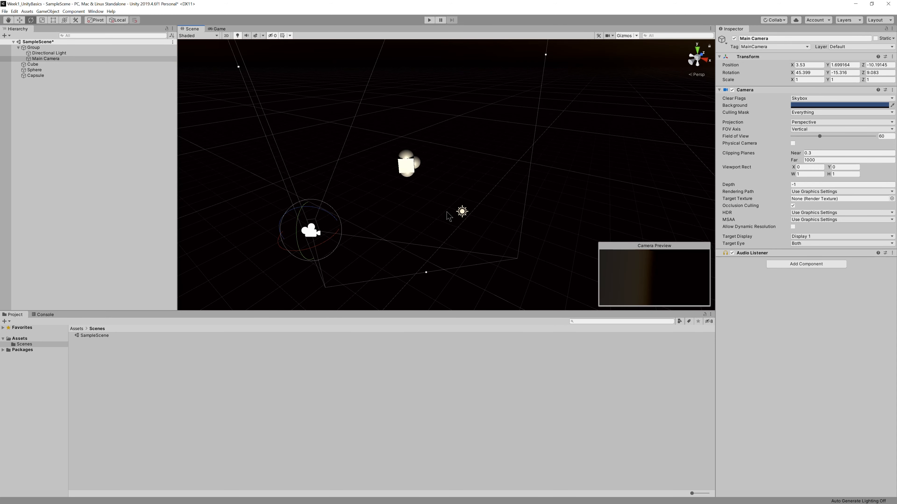
{"action": "left_click", "coordinate": [85, 70]}
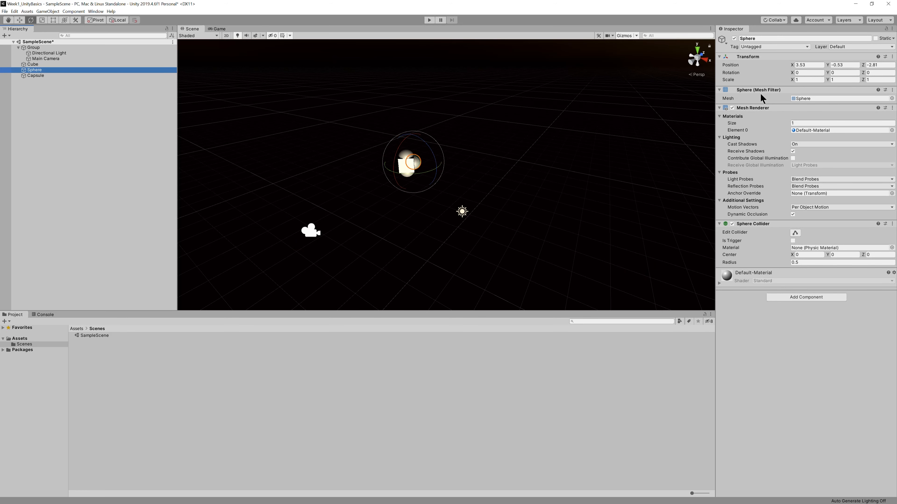
{"action": "left_click", "coordinate": [68, 53]}
{"action": "left_click", "coordinate": [66, 58]}
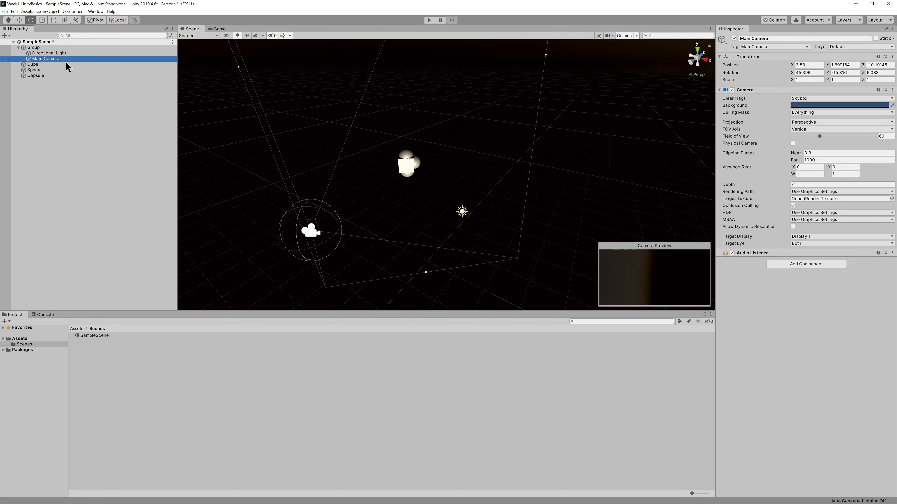
{"action": "left_click", "coordinate": [66, 64]}
{"action": "left_click", "coordinate": [69, 75]}
{"action": "left_click", "coordinate": [67, 70]}
{"action": "left_click", "coordinate": [66, 64]}
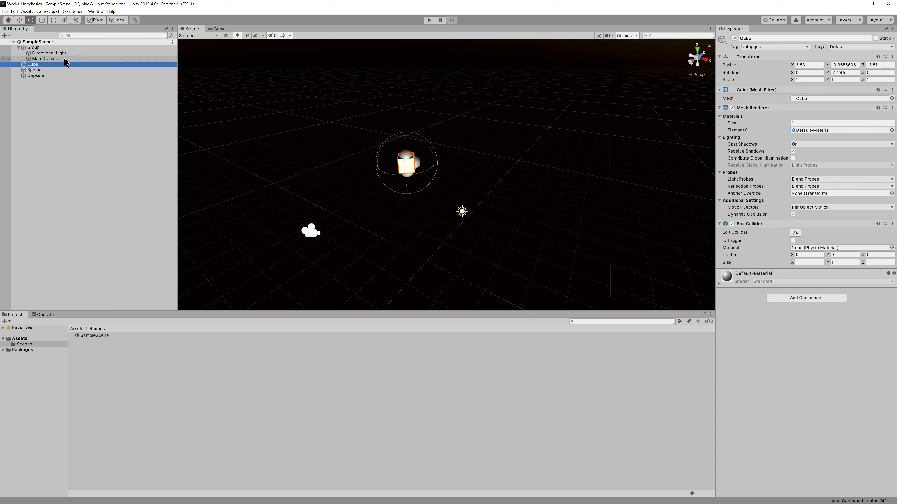